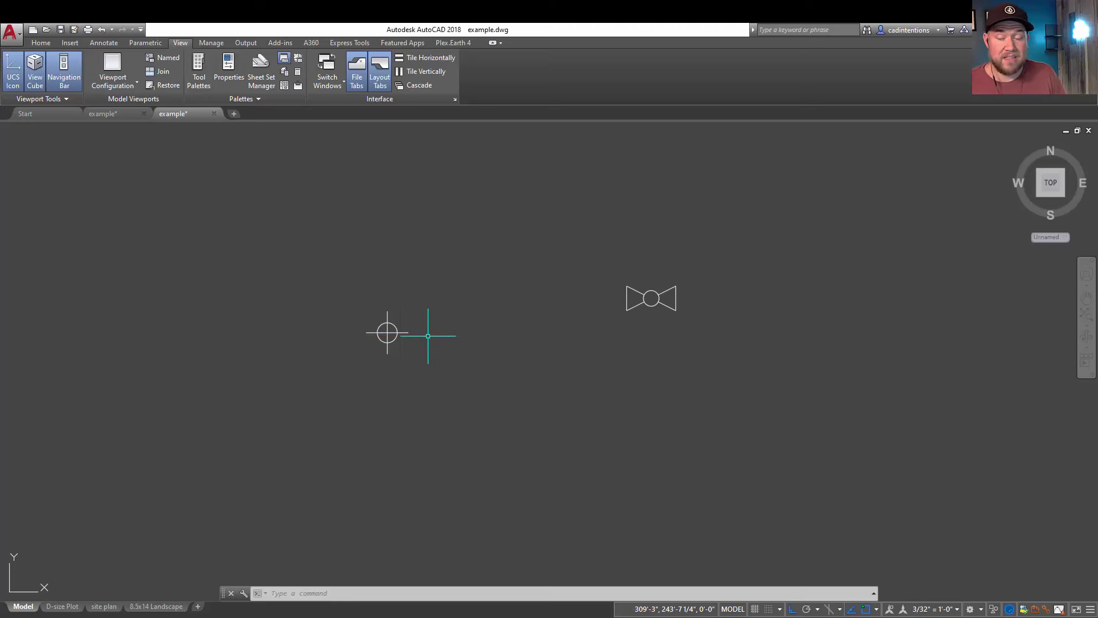
- Stretch the valve symbol longer, then rotate it about 34° with ortho turned off
left_click(629, 298)
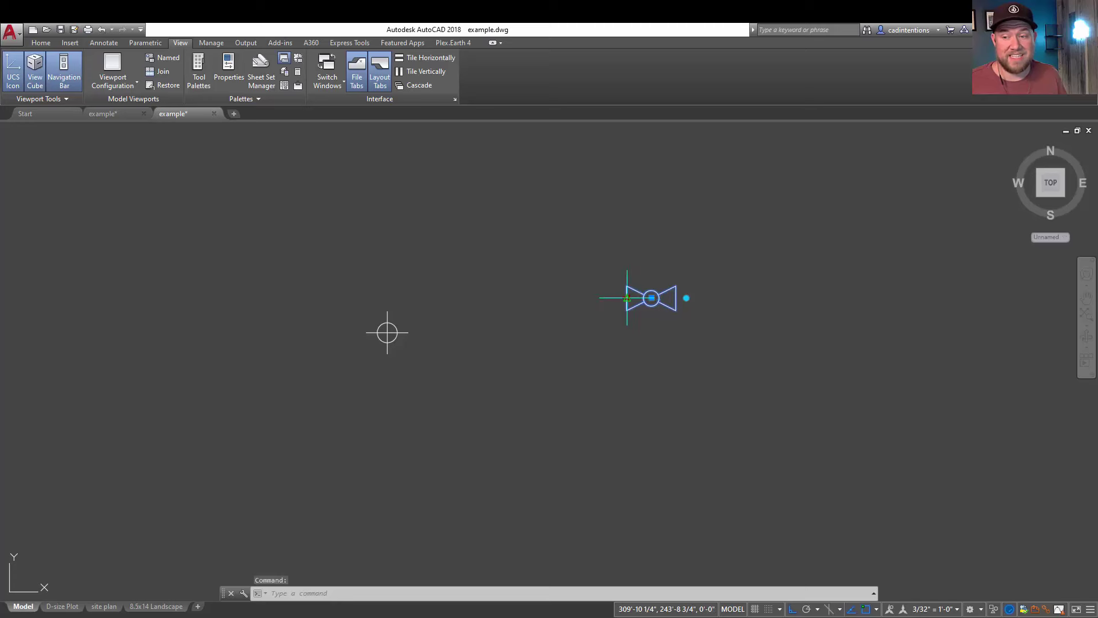
left_click(629, 298)
left_click(589, 297)
left_click(741, 299)
left_click(741, 298)
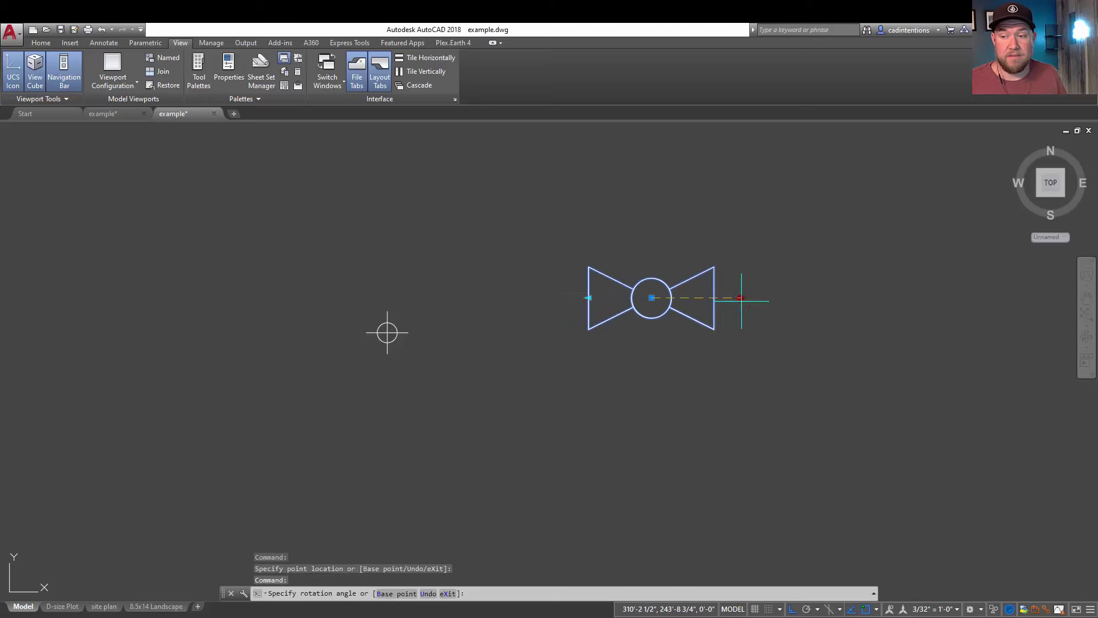
key("F8")
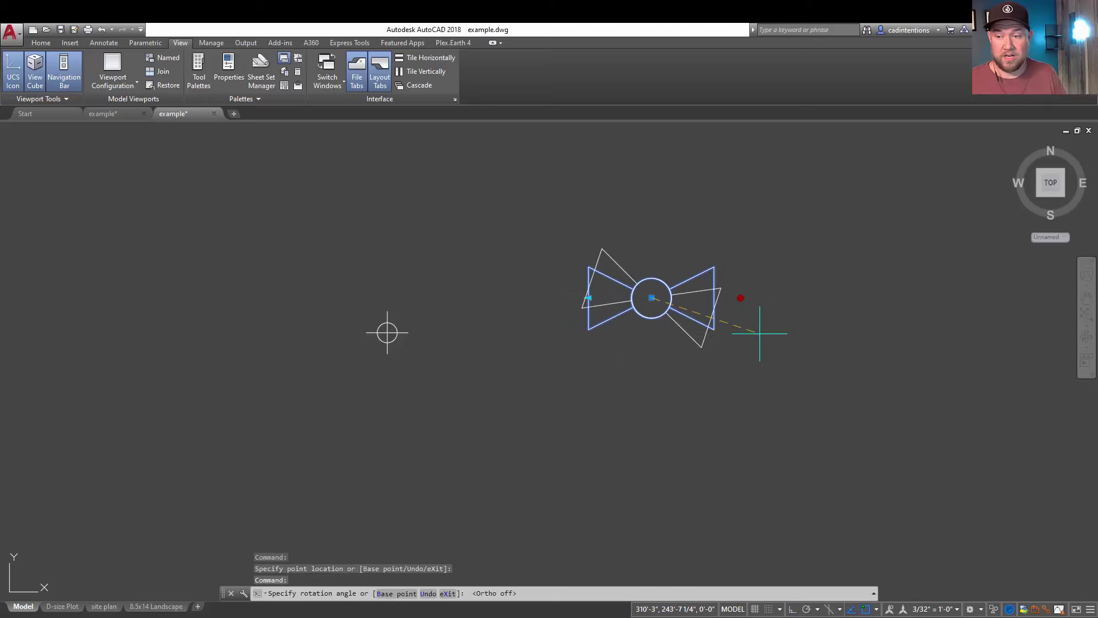
left_click(729, 348)
key("Escape")
key("Escape")
key("Escape")
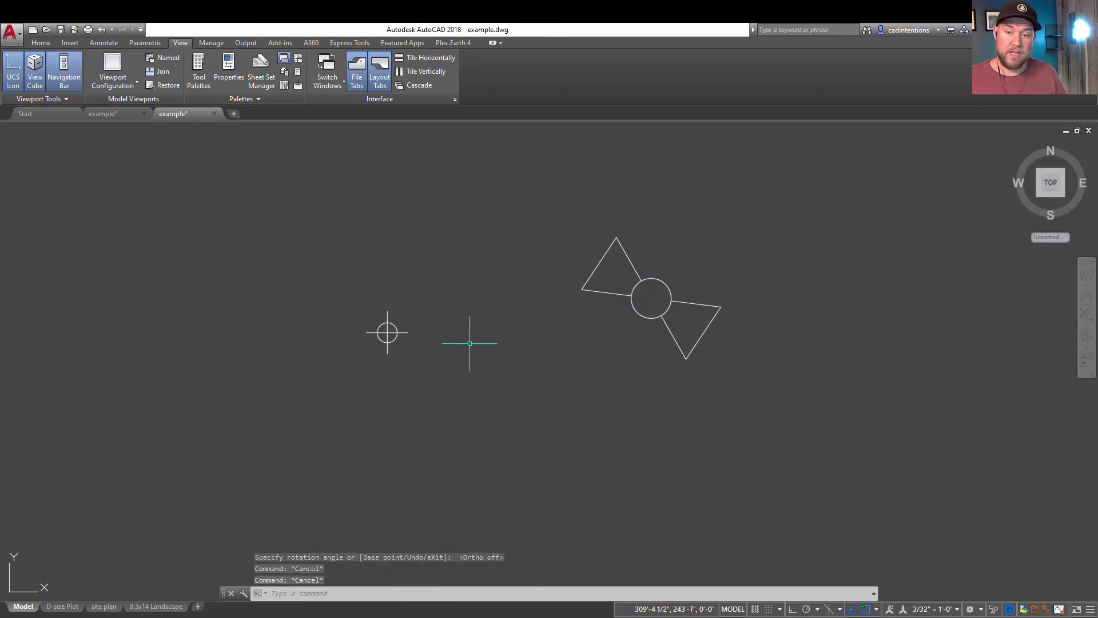
- Switch the circle symbol's visibility state to FILLED and clear the selection
left_click(396, 335)
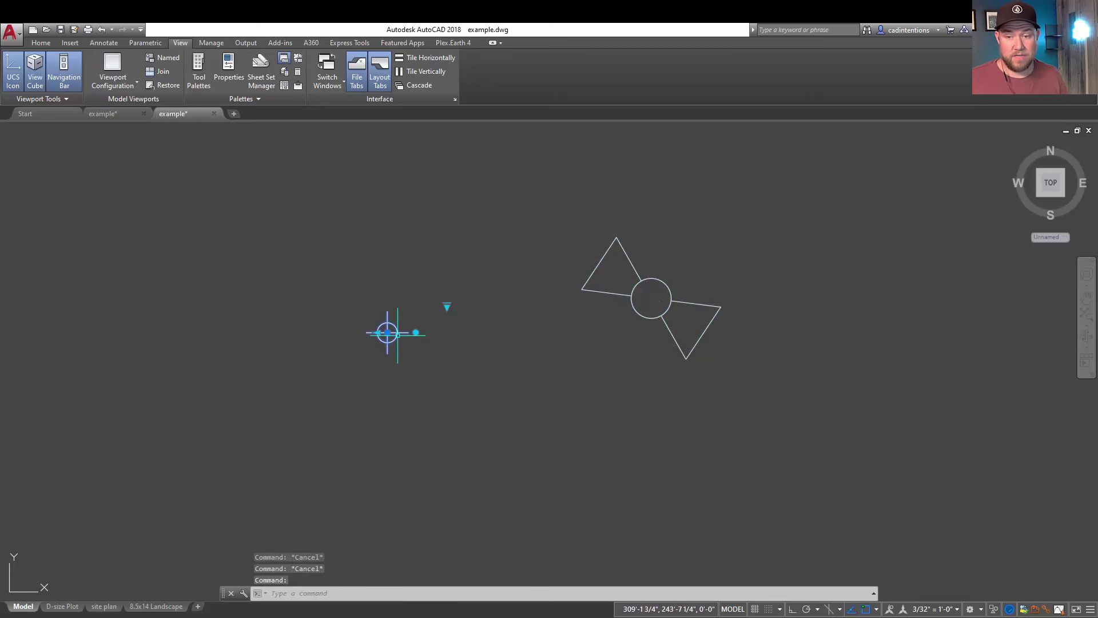
left_click(447, 306)
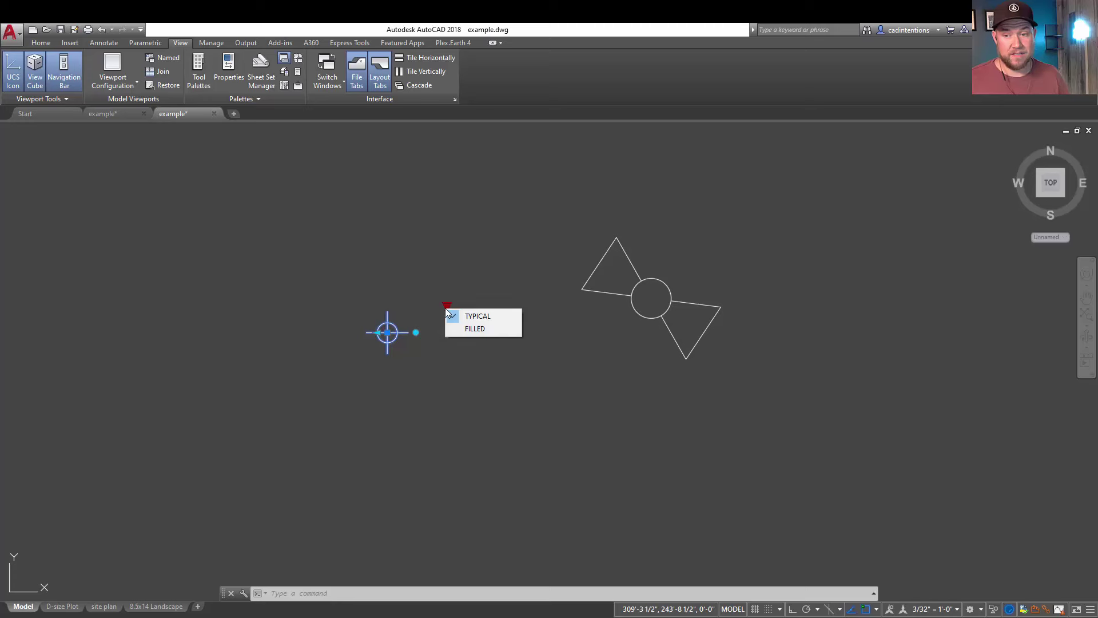
left_click(479, 329)
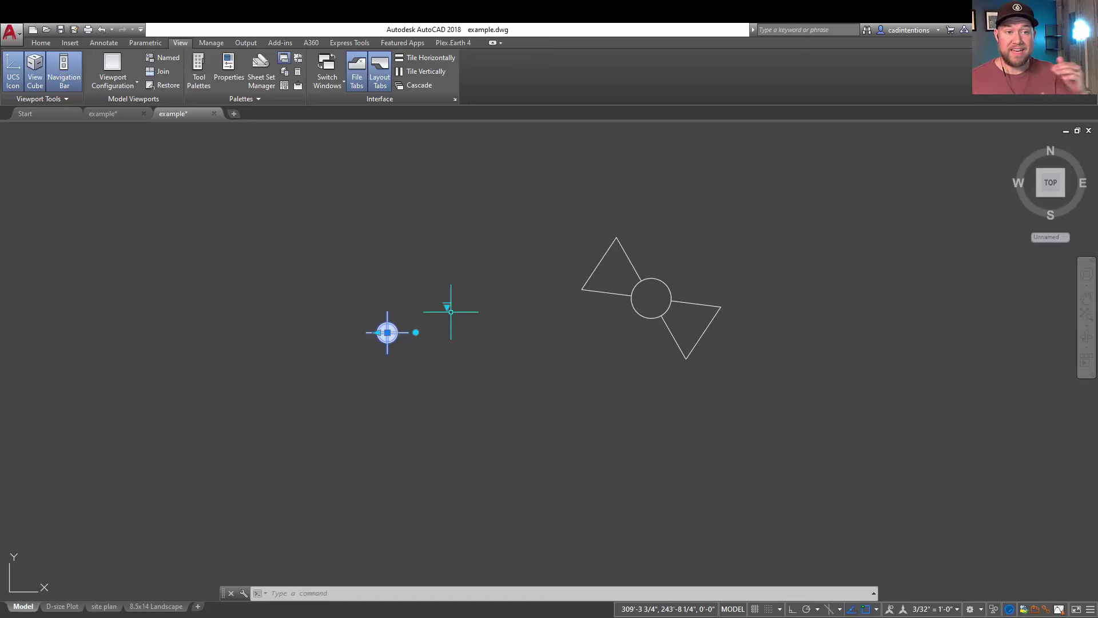
left_click(447, 308)
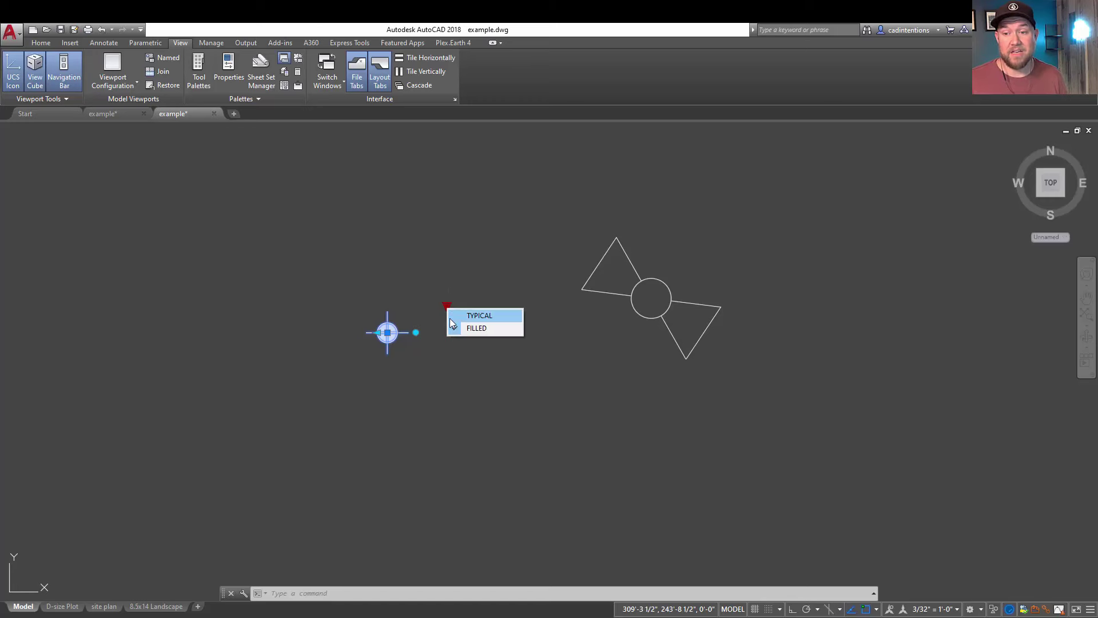
key("Escape")
key("Escape")
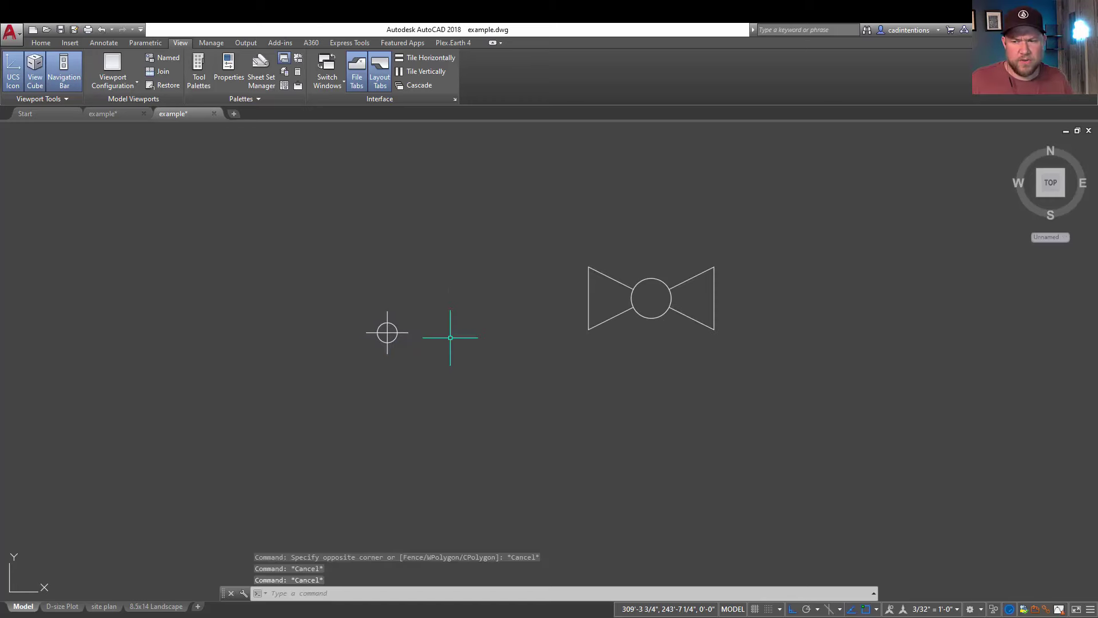
- Open the valve block in the Block Editor to show its Distance1 and Angle1 parameters
left_click(683, 297)
left_click(638, 300)
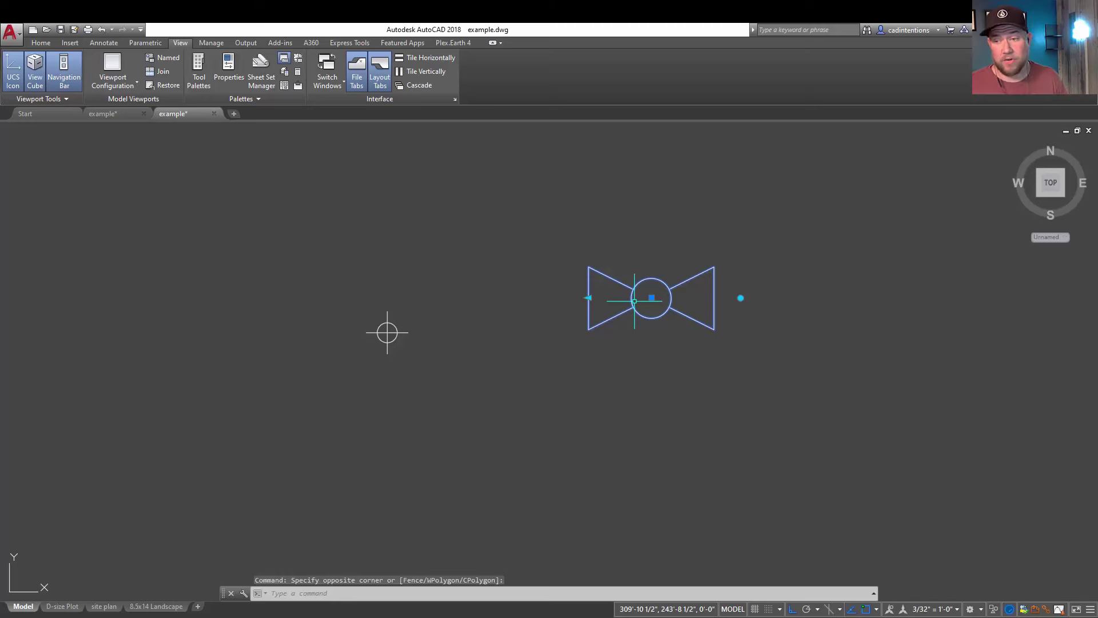
right_click(602, 285)
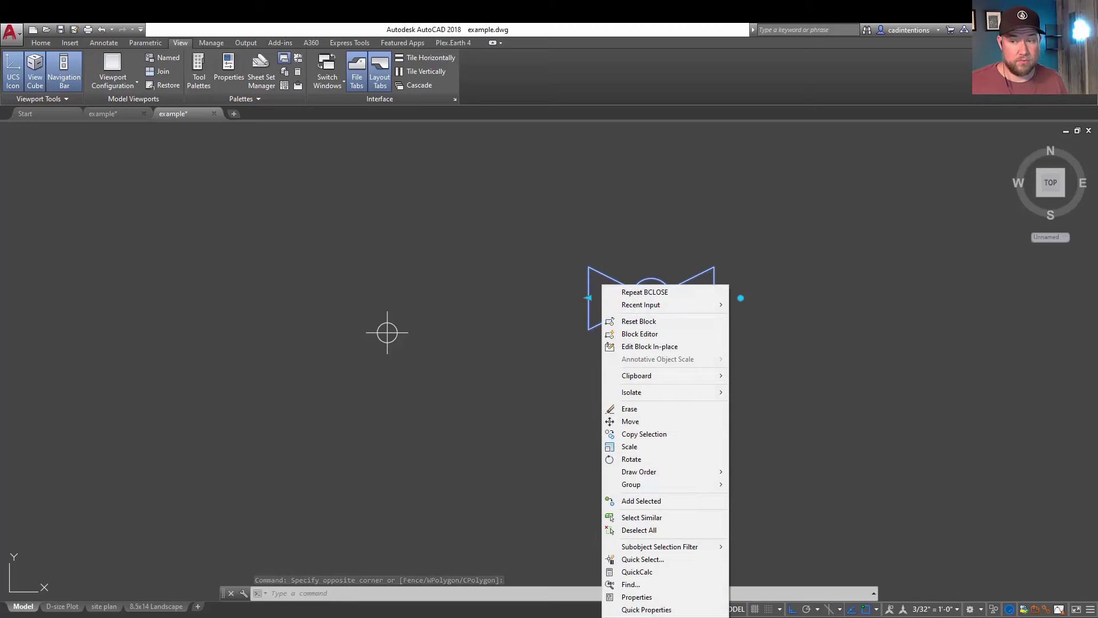
left_click(634, 336)
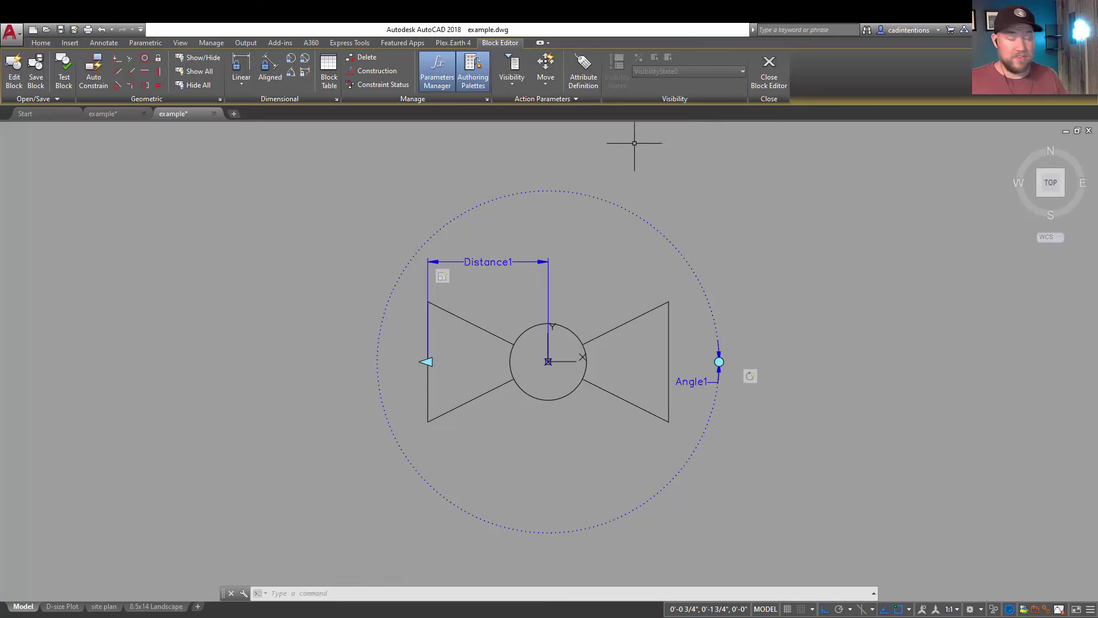
middle_click_drag(704, 143, 616, 146)
key("Escape")
key("Escape")
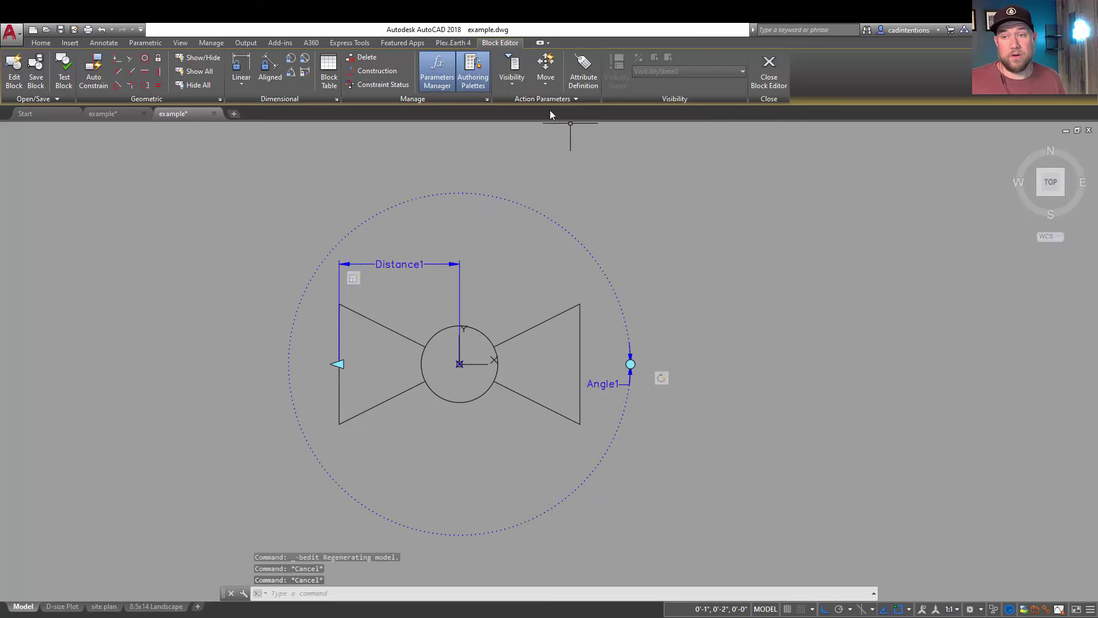
- Place a one-grip Visibility1 parameter just above and right of the valve symbol
left_click(514, 85)
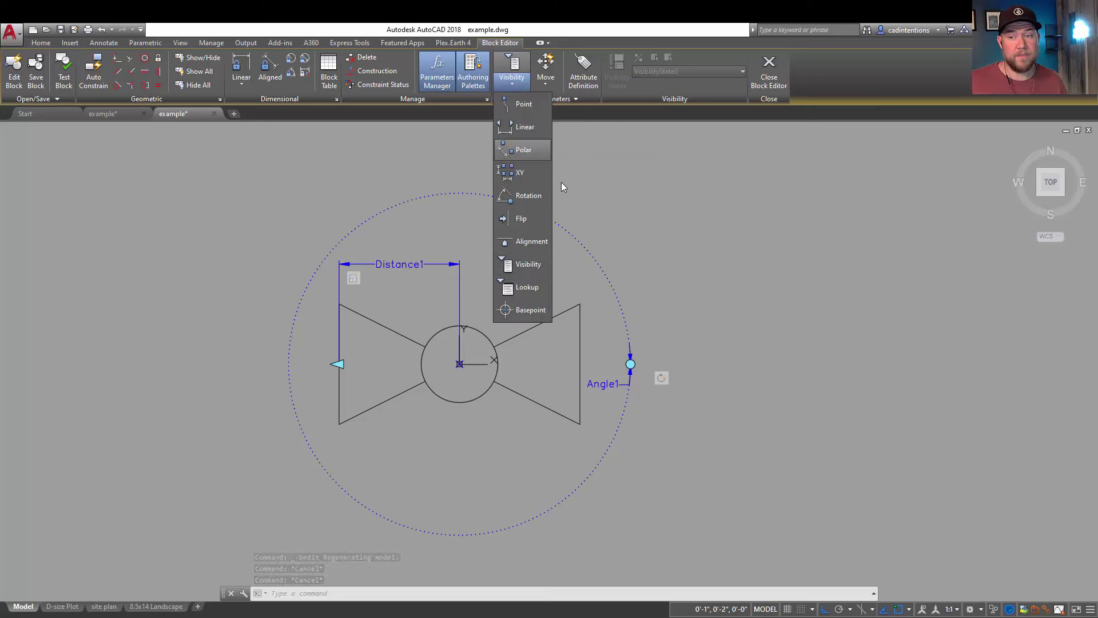
left_click(527, 265)
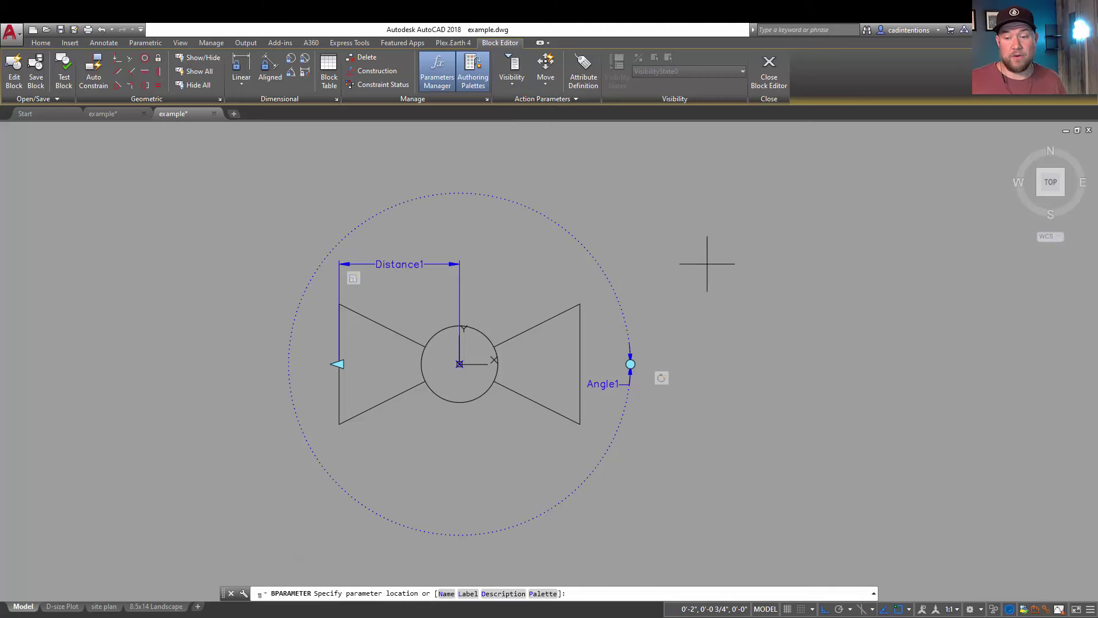
scroll(724, 288, "down", 2)
middle_click_drag(777, 300, 622, 297)
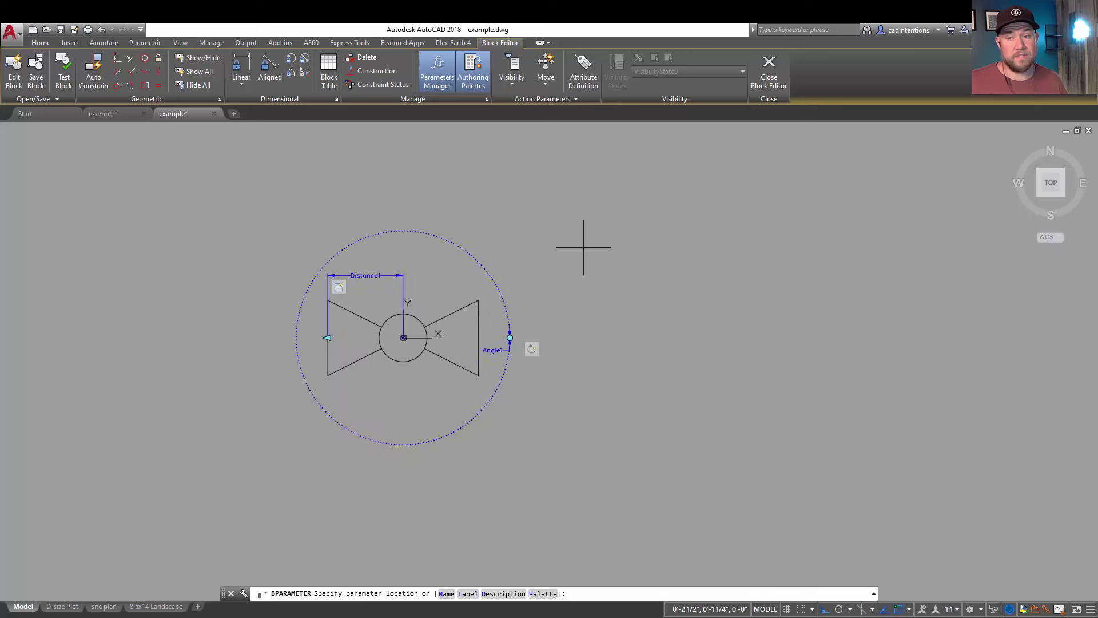
left_click(554, 235)
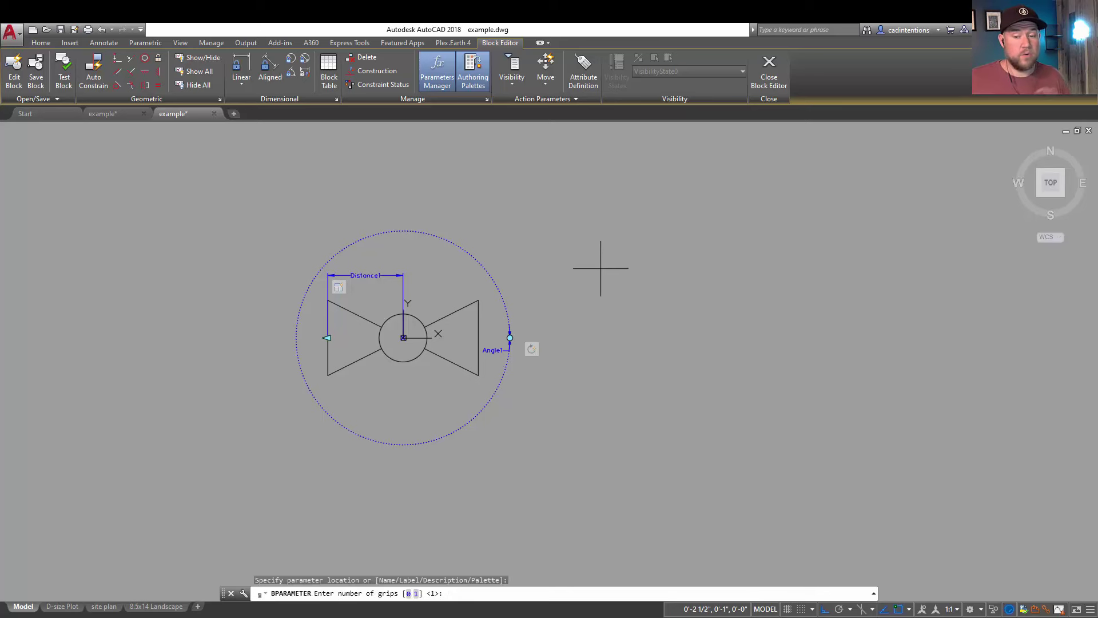
key("Return")
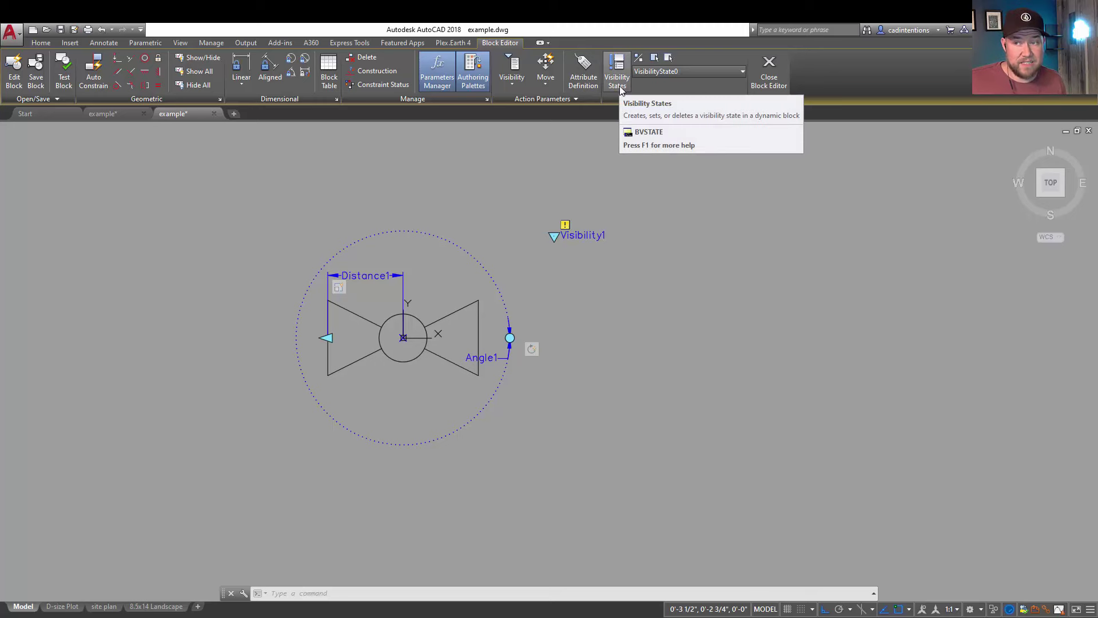
- Rename the default VisibilityState0 to TYPICAL VALVE in the Visibility States manager
left_click(618, 74)
mouse_move(275, 163)
left_mouse_down()
mouse_move(297, 122)
mouse_move(285, 115)
left_mouse_up()
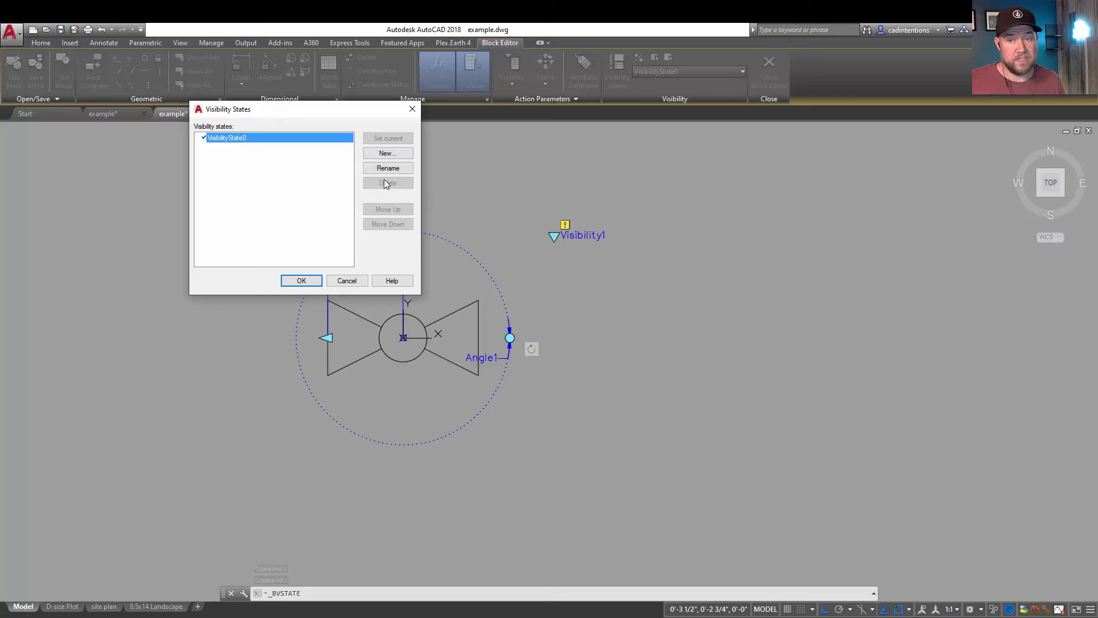
left_click(388, 168)
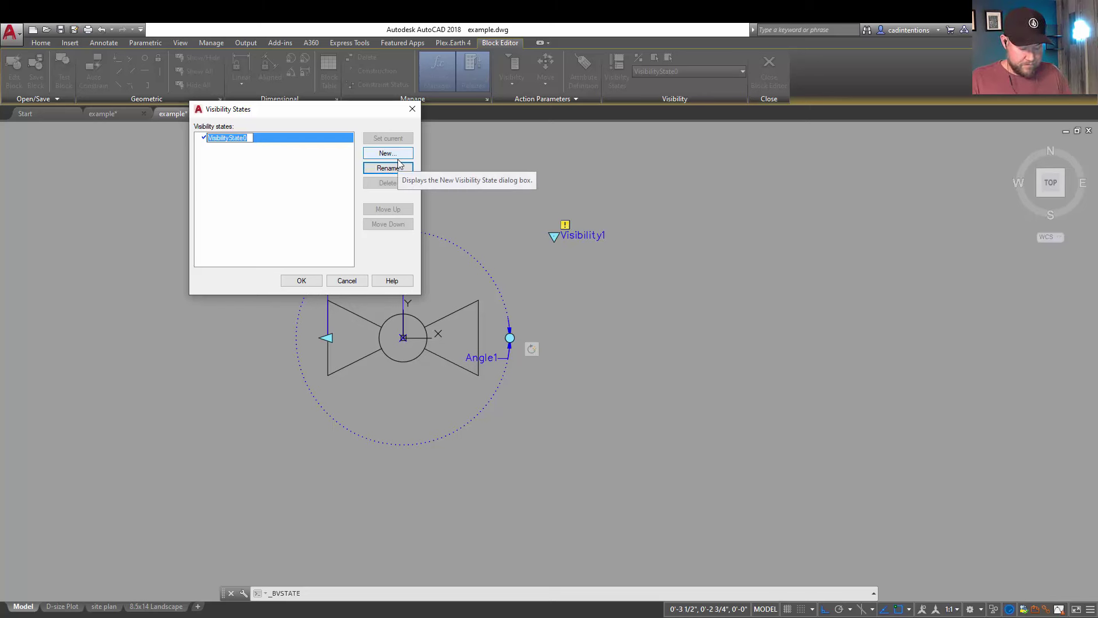
type("TYPICAL VALVE")
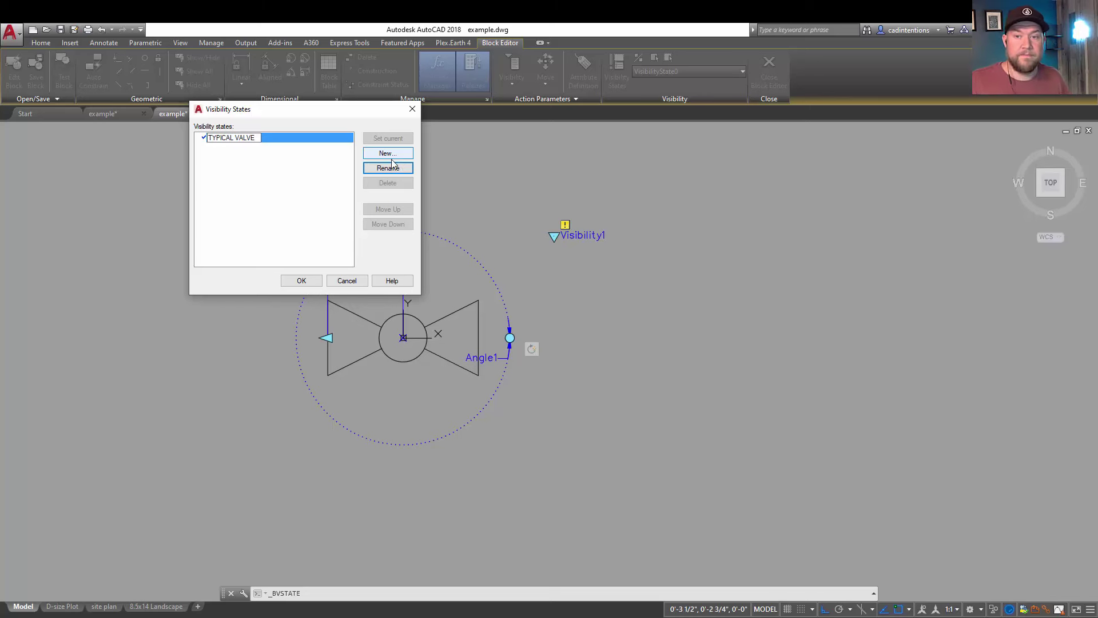
left_click(338, 206)
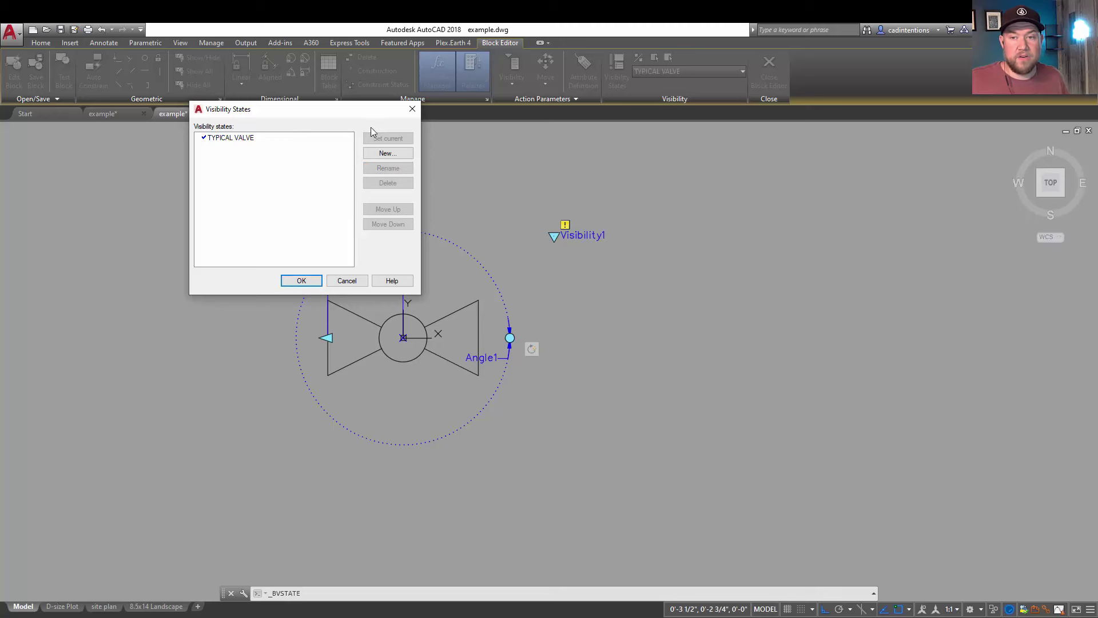
- Create a CLOSED VALVE state, leaving the visibility of existing objects unchanged
left_click(383, 154)
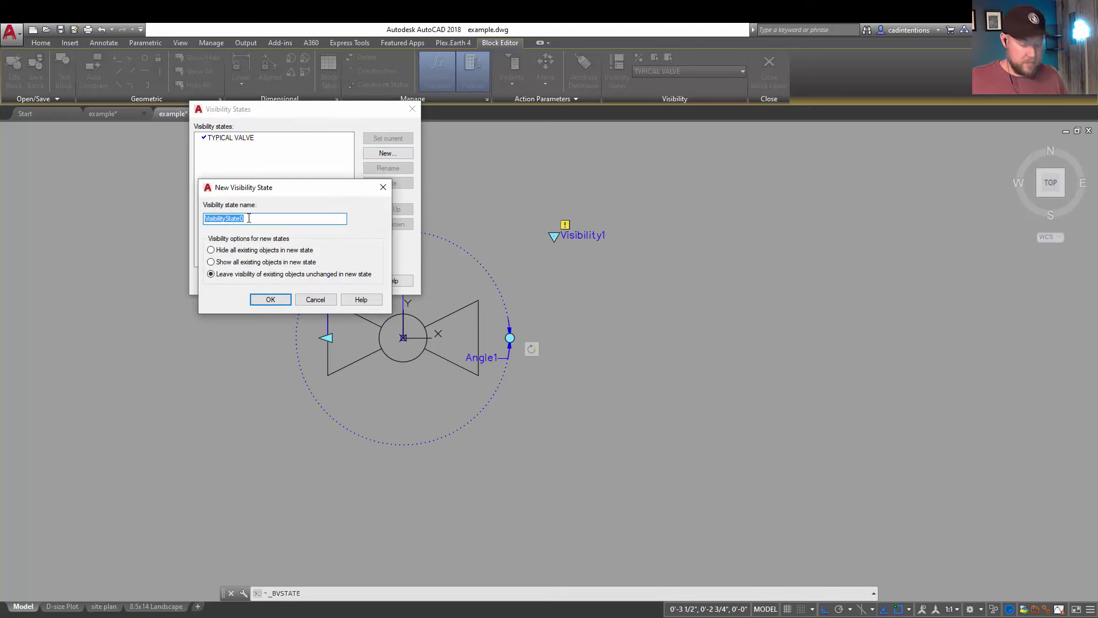
type("C")
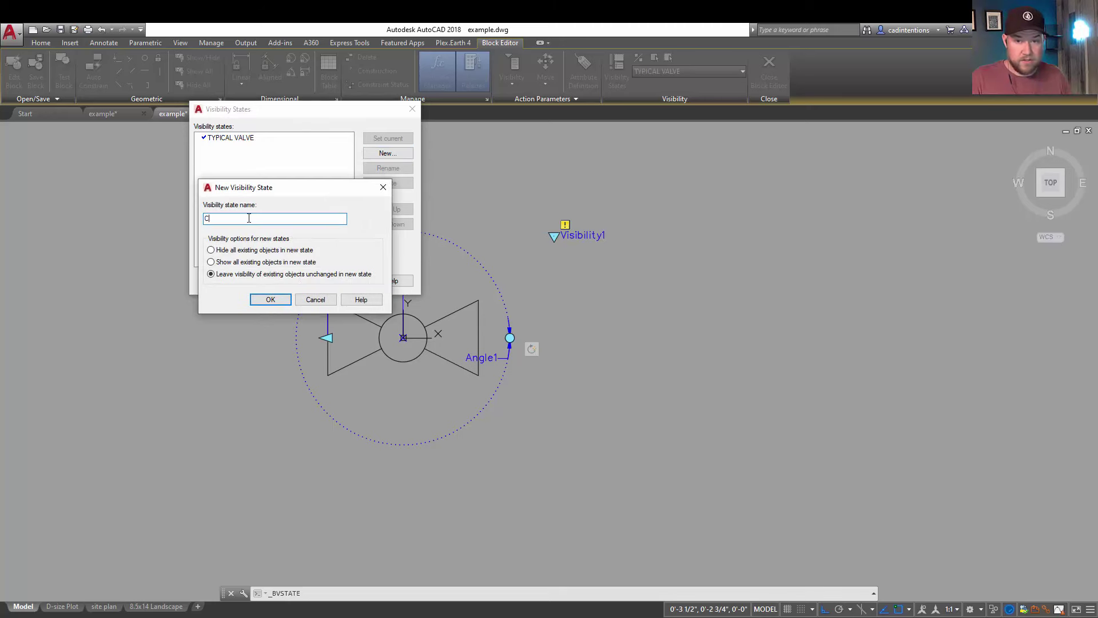
type("LOSED")
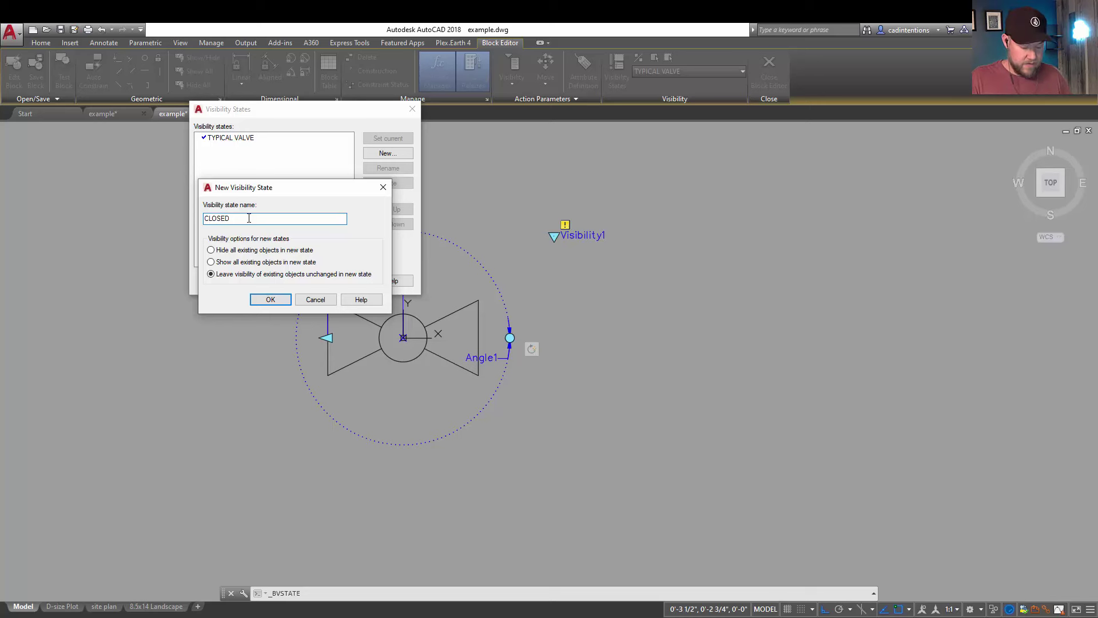
type(" VALVE")
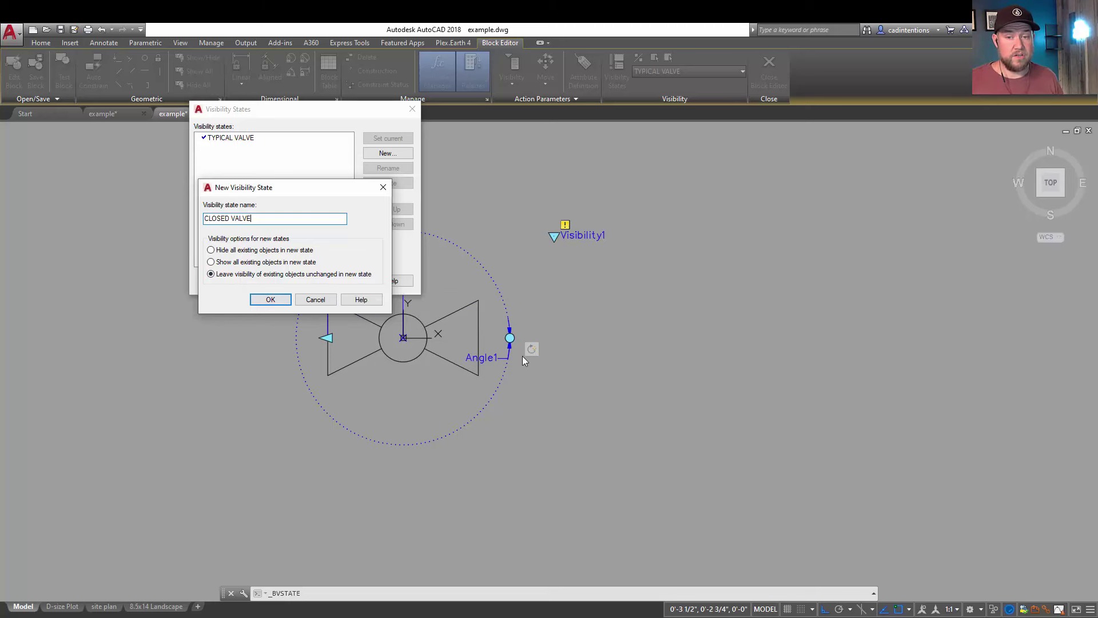
left_click(270, 300)
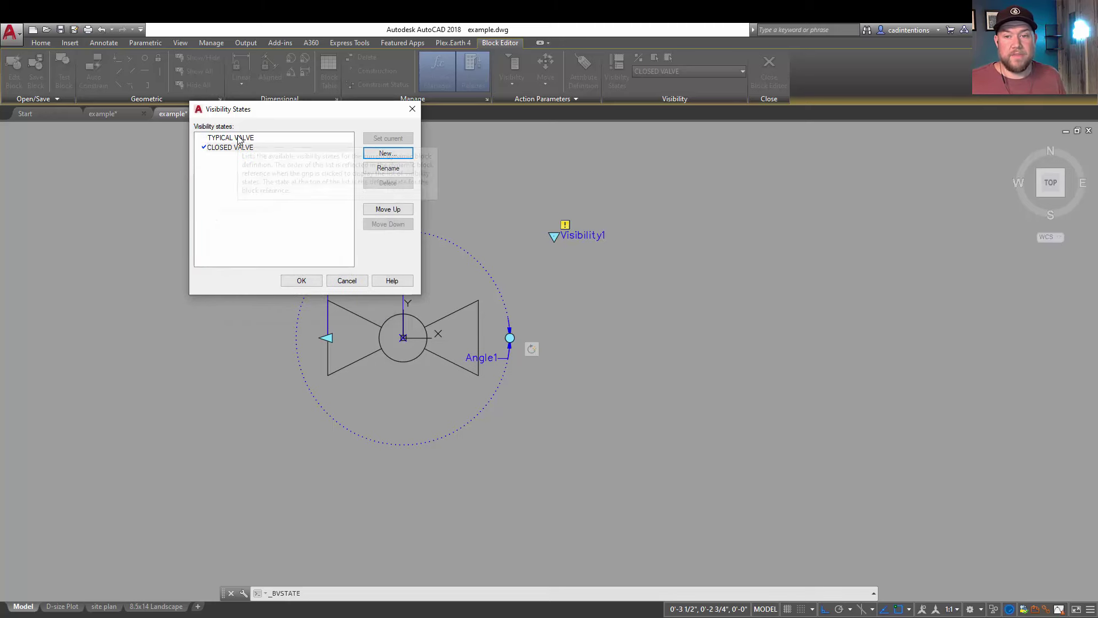
- Rename the TYPICAL VALVE state to OPEN VALVE and accept the Visibility States dialog
left_click(240, 138)
left_click(379, 170)
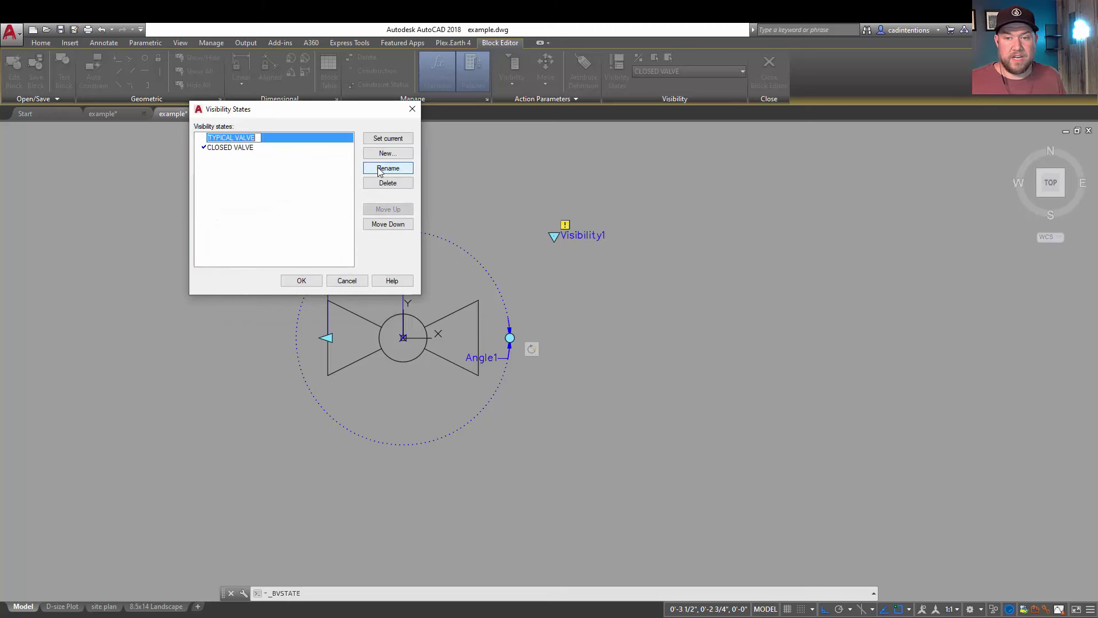
left_click(237, 138)
double_click(232, 137)
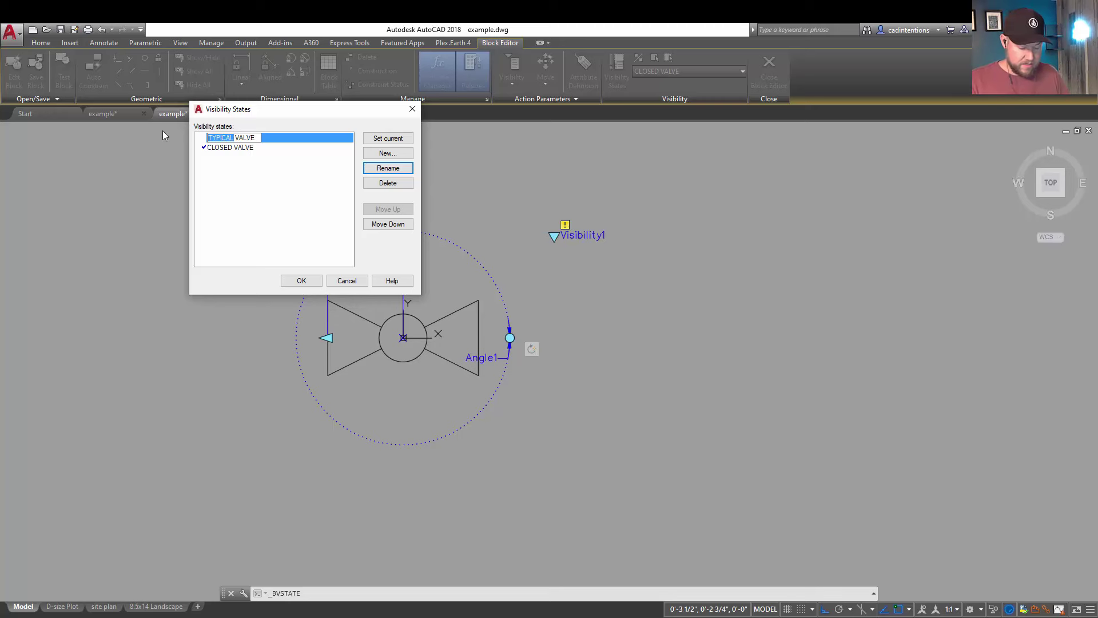
type("OPEN")
left_click(275, 214)
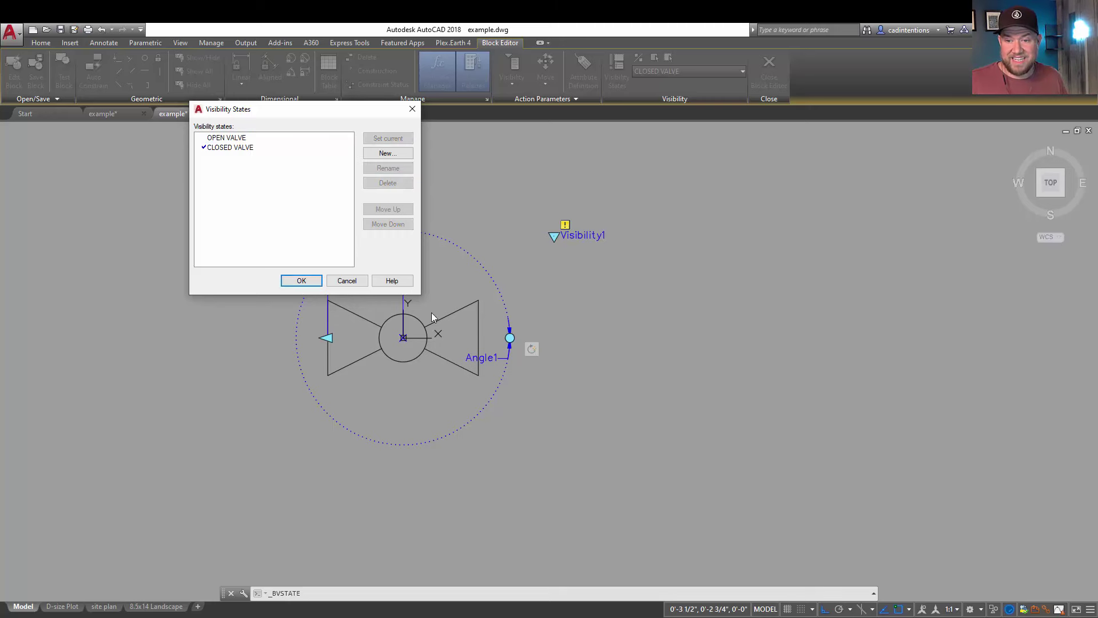
left_click(302, 281)
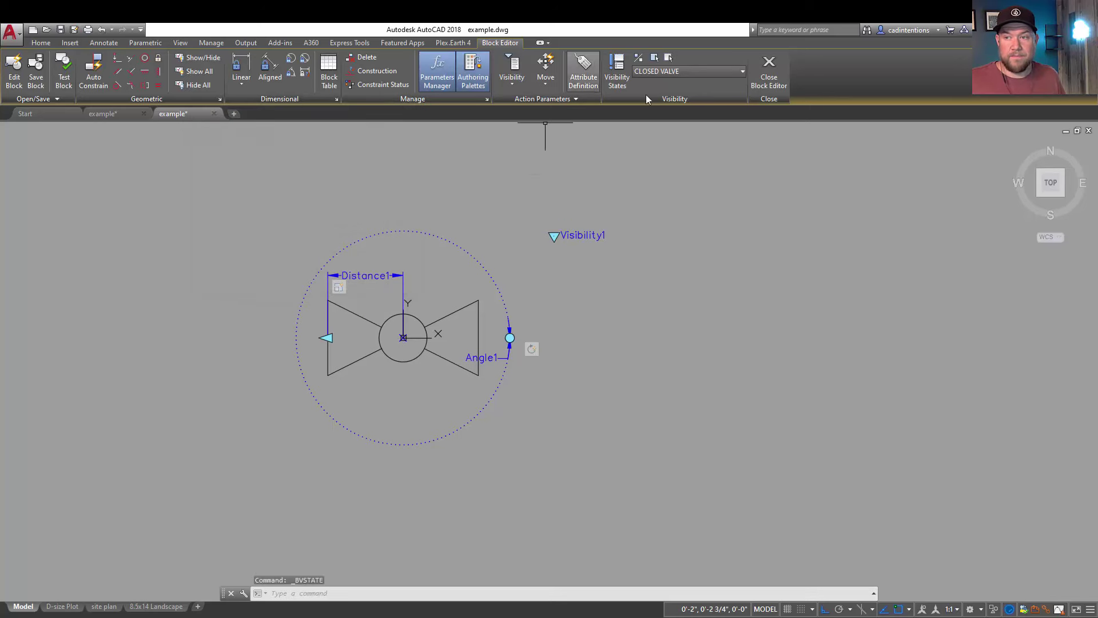
- Toggle the ribbon's visibility state between OPEN VALVE and CLOSED VALVE, ending on CLOSED VALVE
left_click(663, 76)
left_click(663, 87)
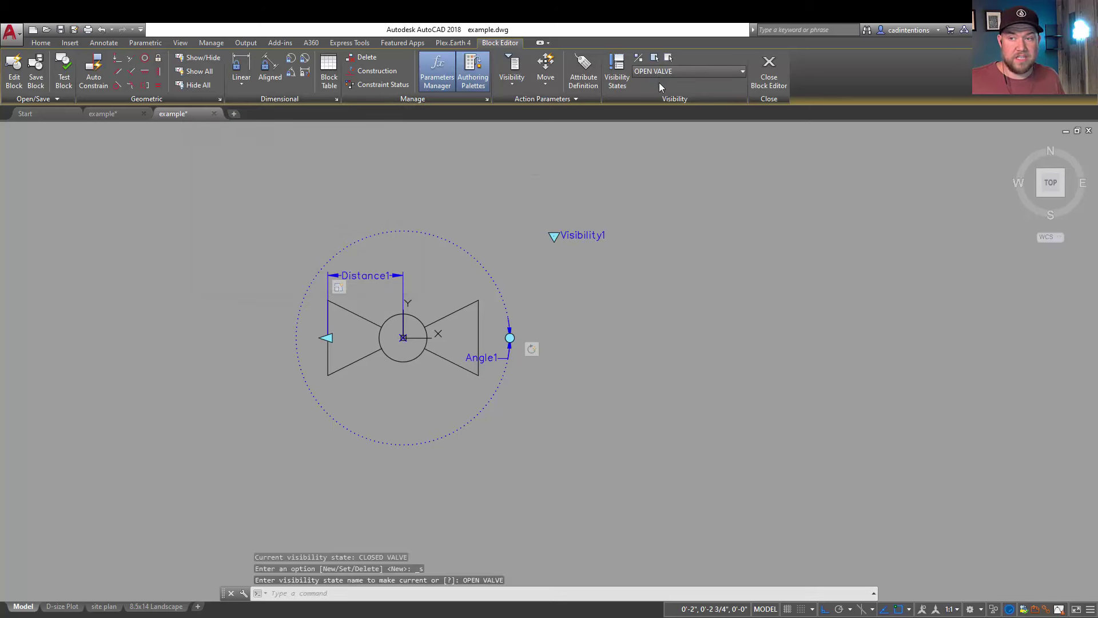
left_click(660, 71)
left_click(659, 98)
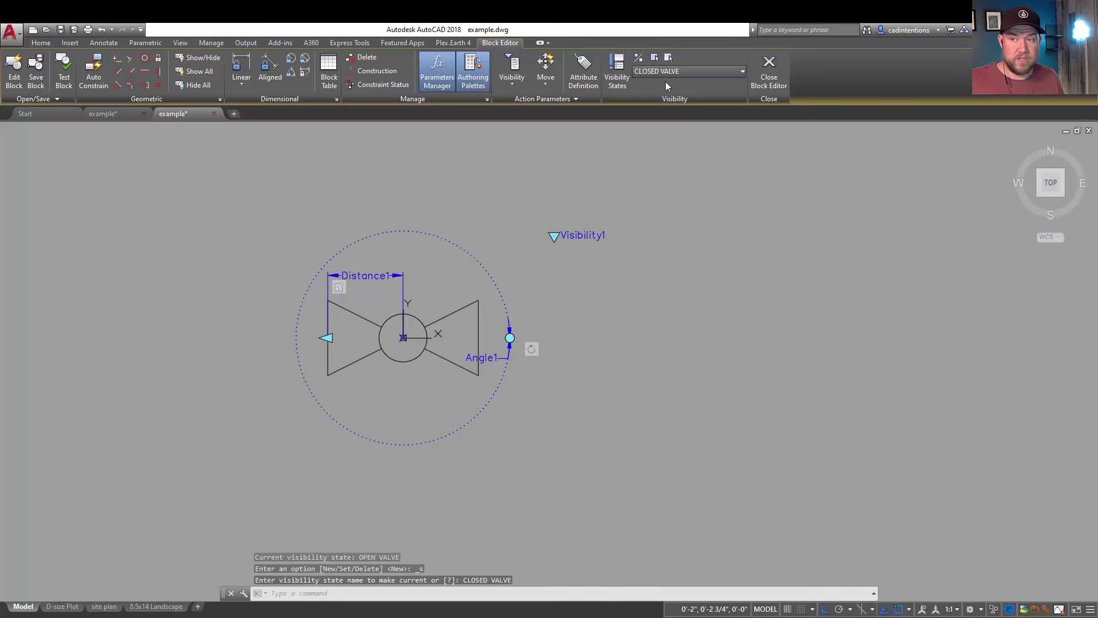
left_click(670, 73)
left_click(663, 86)
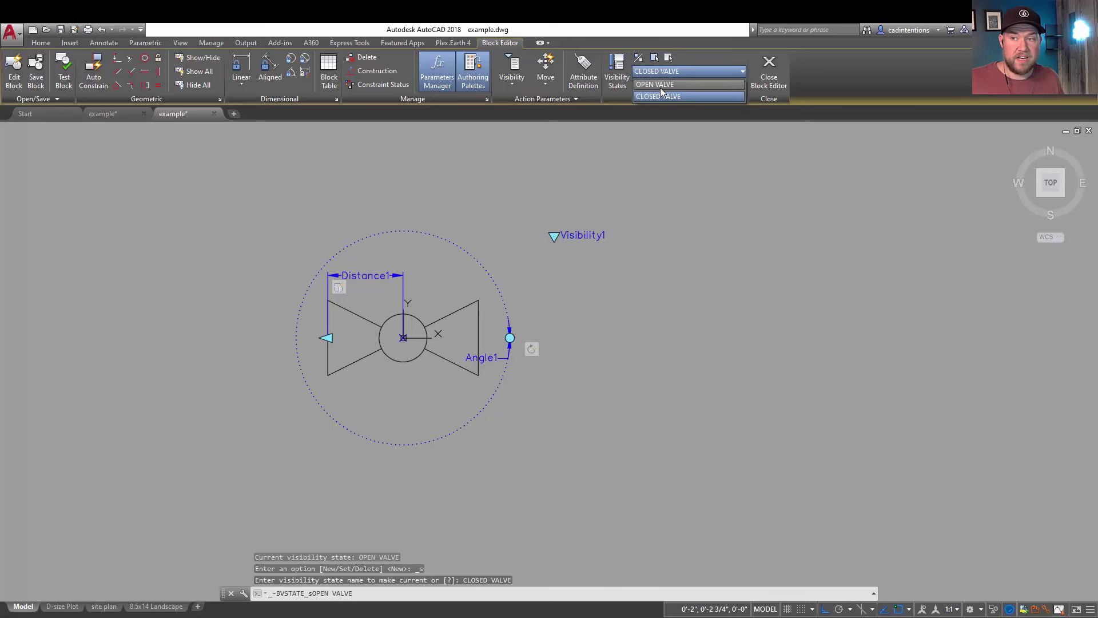
left_click(661, 93)
left_click(664, 71)
left_click(660, 96)
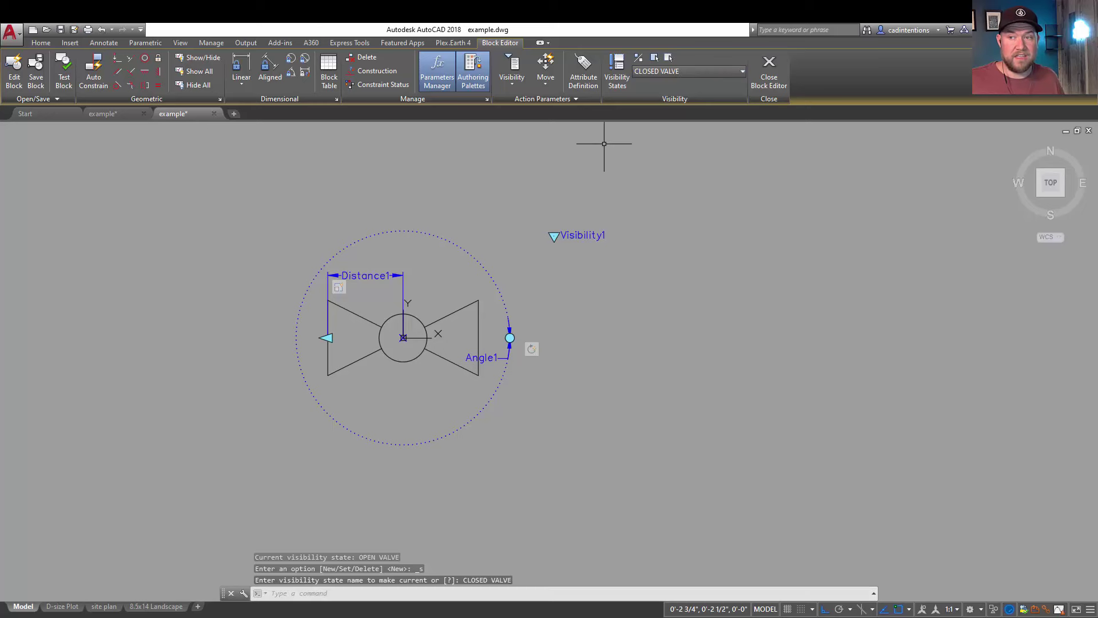
left_click(455, 194)
left_click(416, 199)
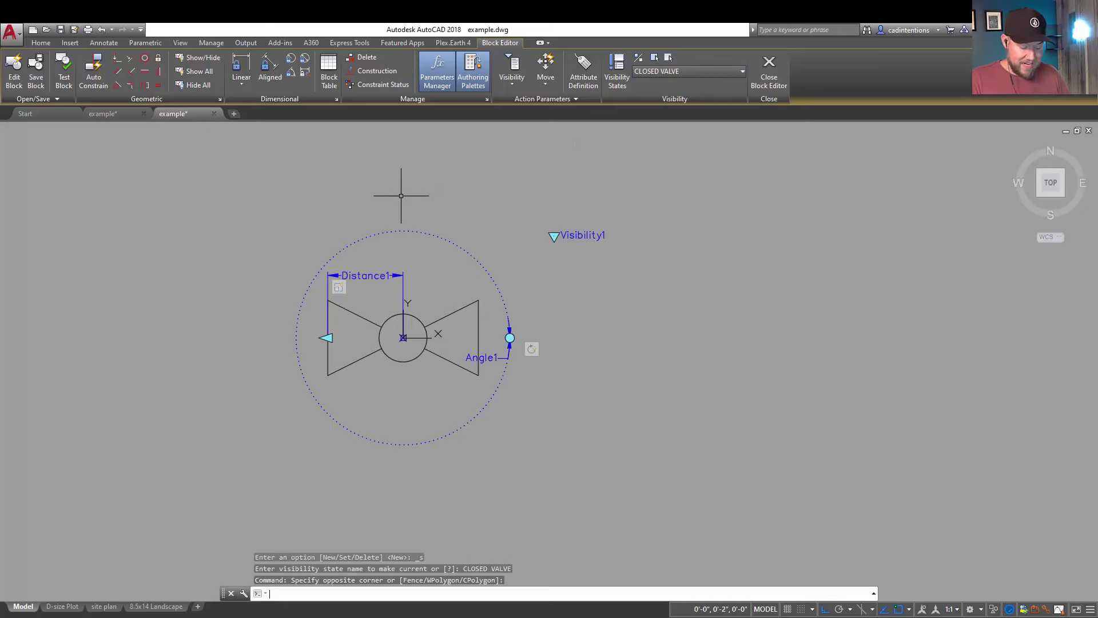
- Solid-hatch the valve's centre circle using BHATCH with object selection
type("BHATCH")
key("Return")
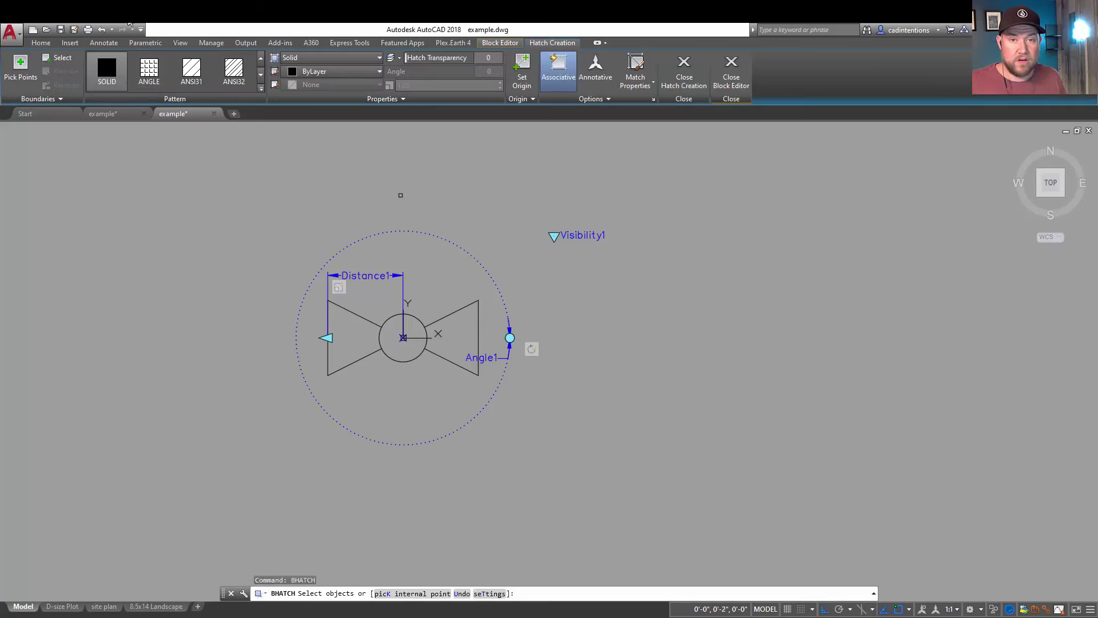
left_click(58, 58)
left_click(399, 321)
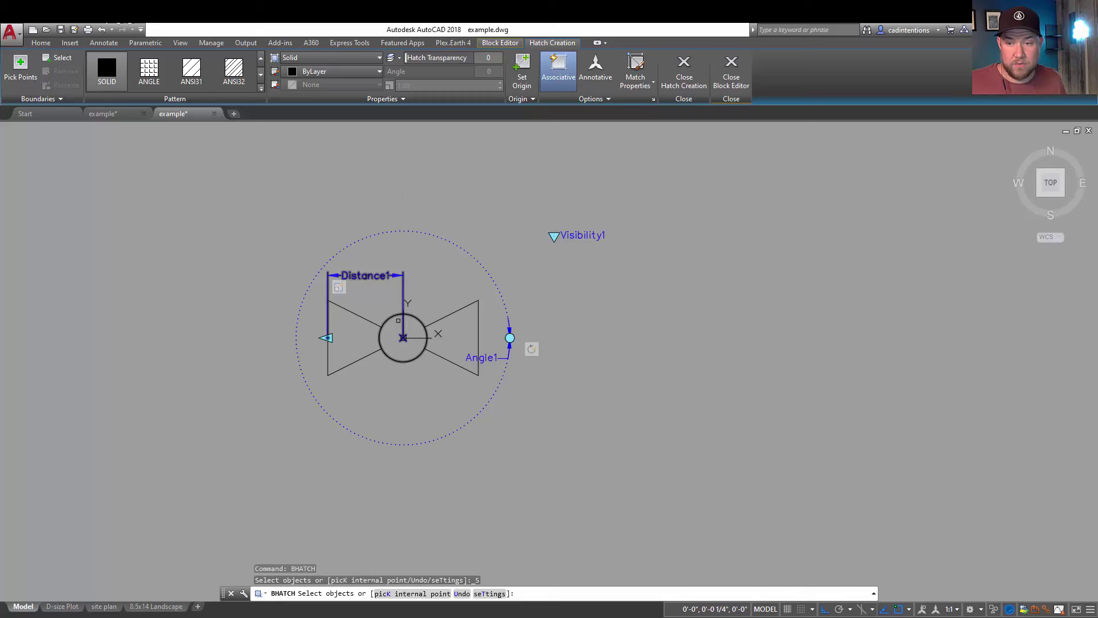
left_click(398, 320)
key("Escape")
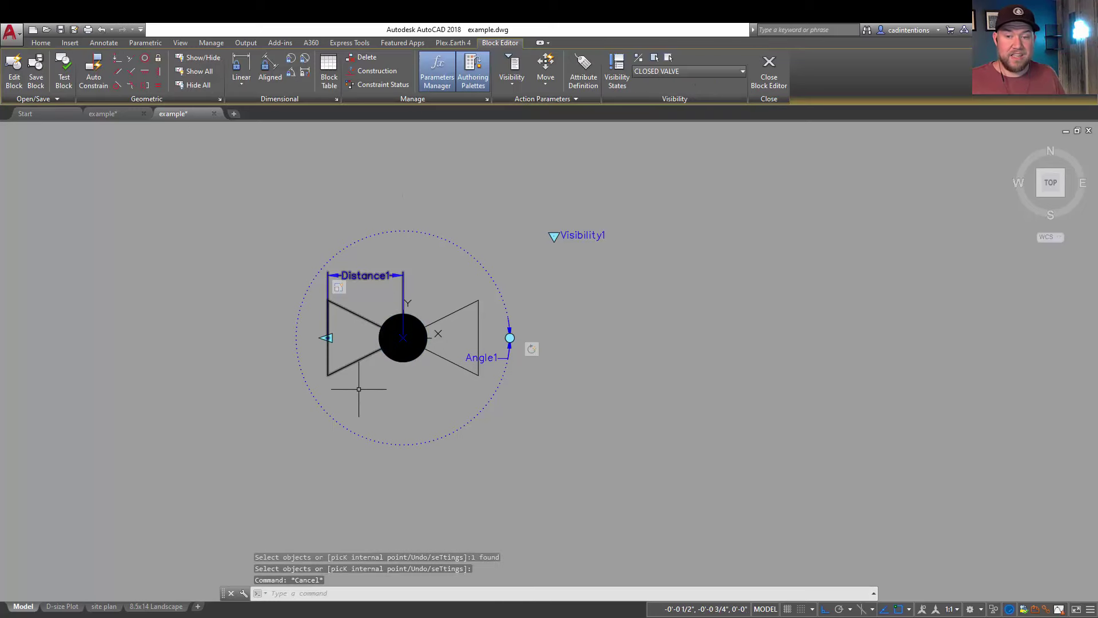
key("Escape")
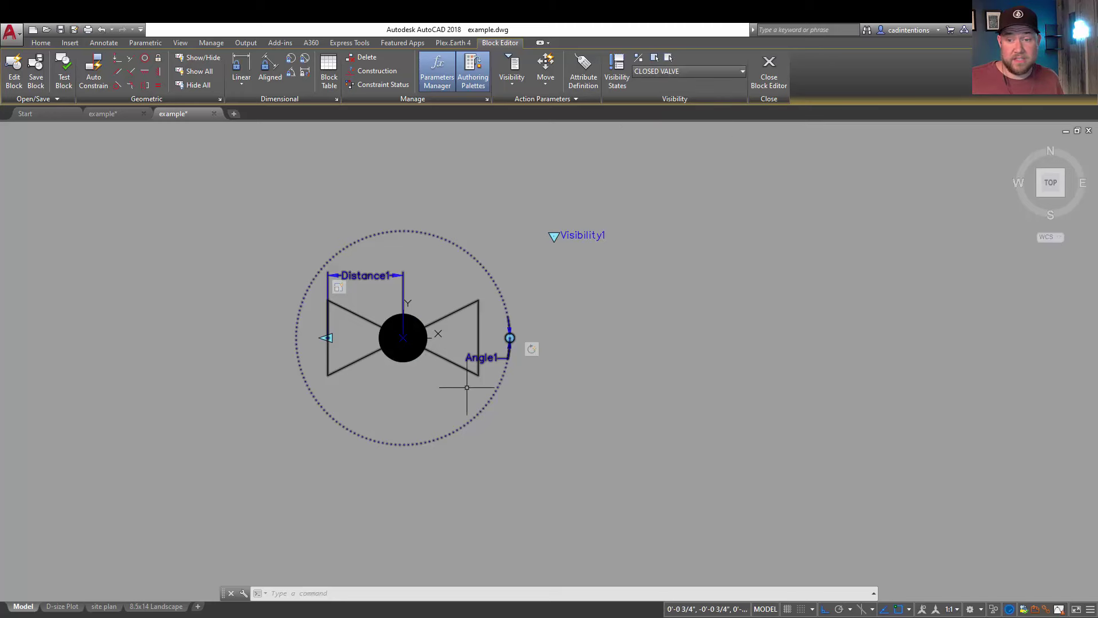
left_click(666, 71)
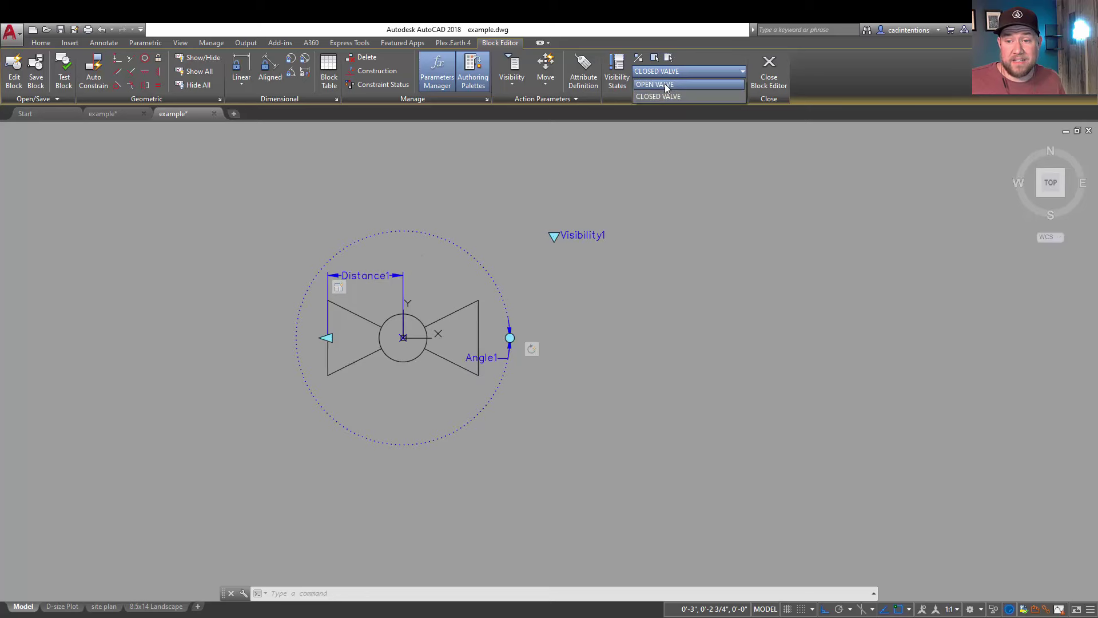
left_click(667, 84)
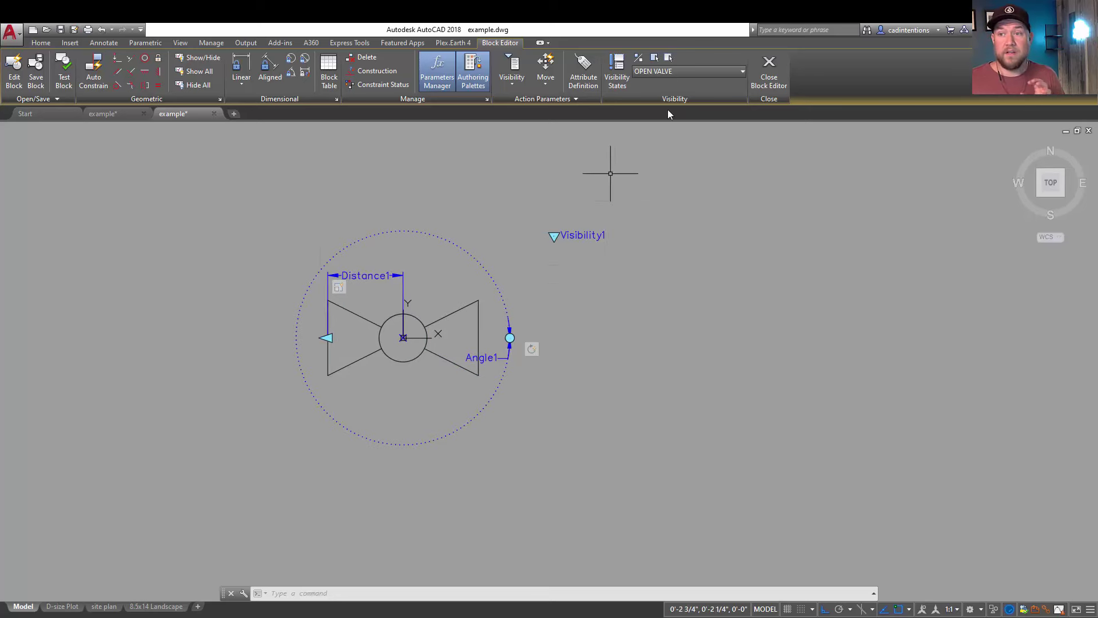
left_click(688, 70)
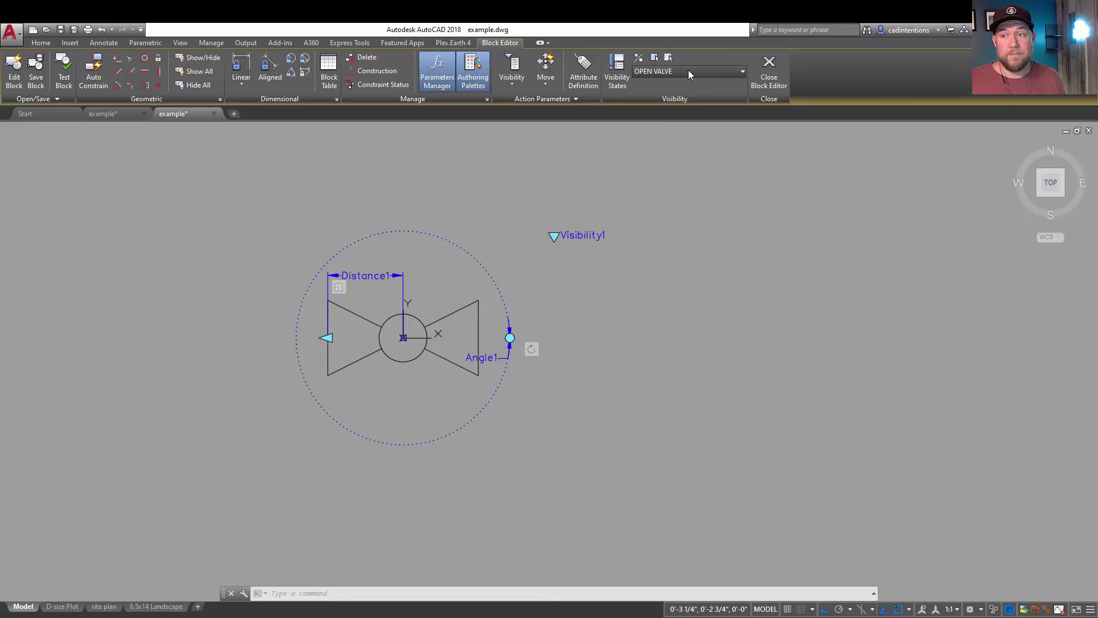
left_click(654, 88)
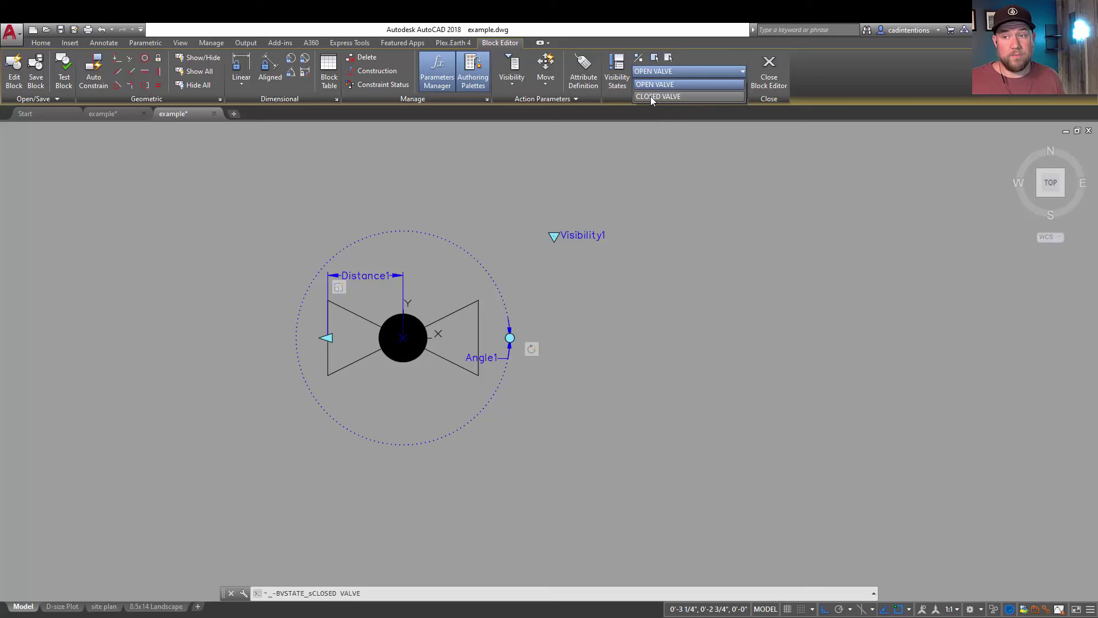
left_click(669, 58)
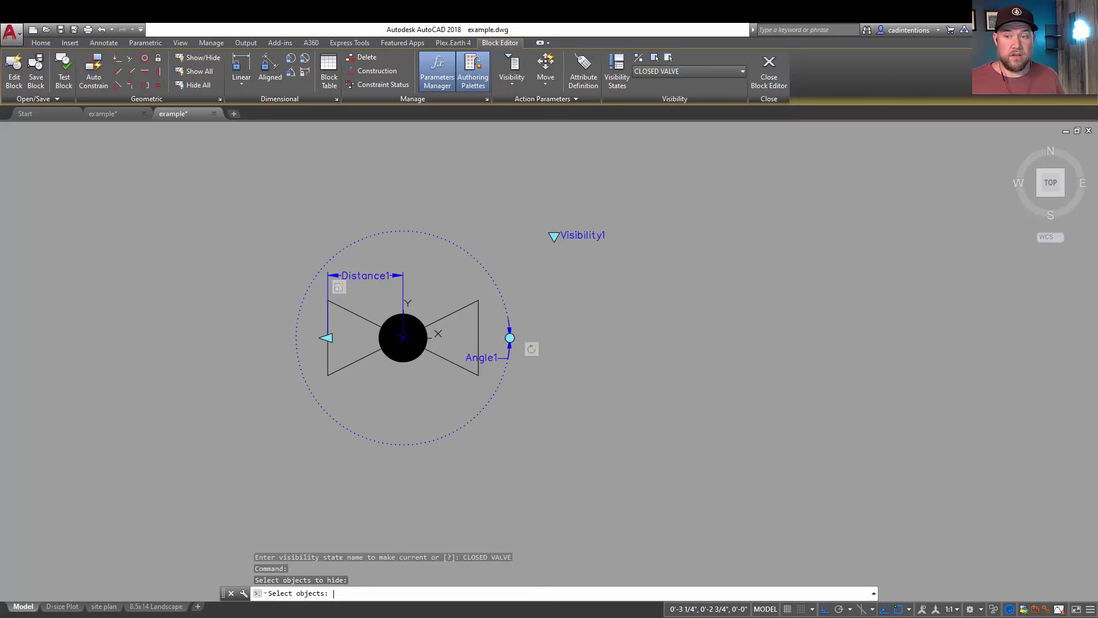
left_click(395, 349)
key("Return")
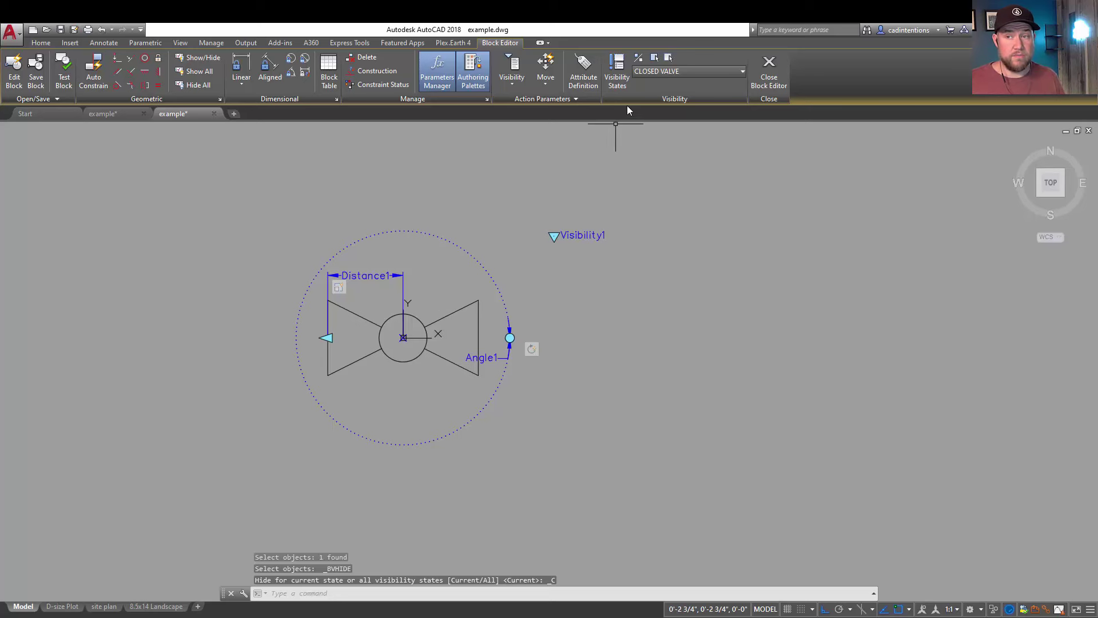
left_click(656, 59)
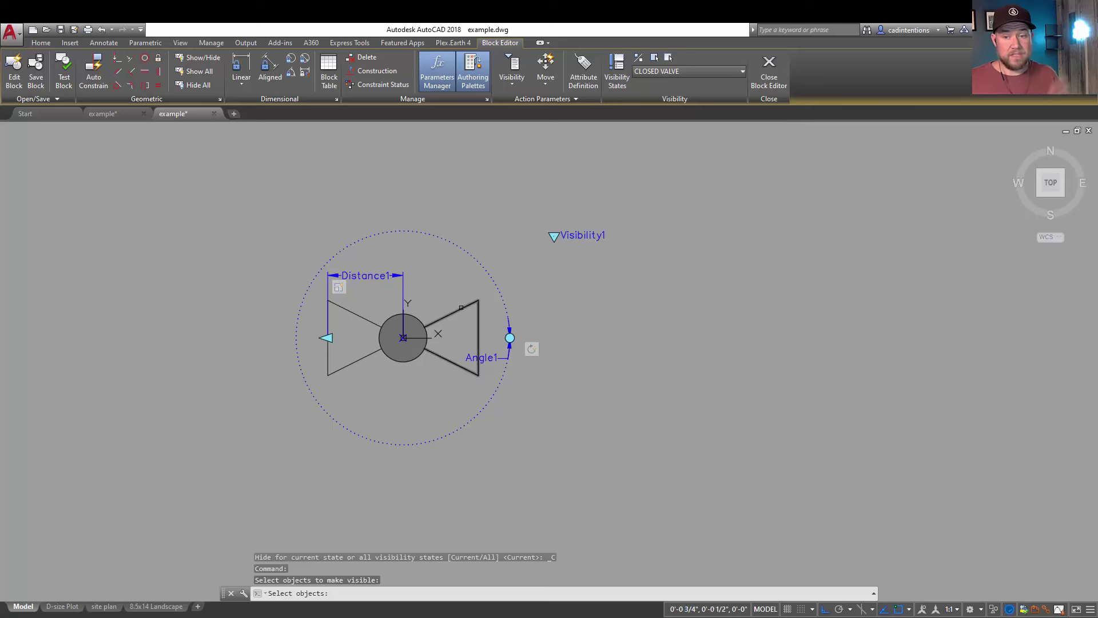
left_click(491, 358)
left_click(407, 360)
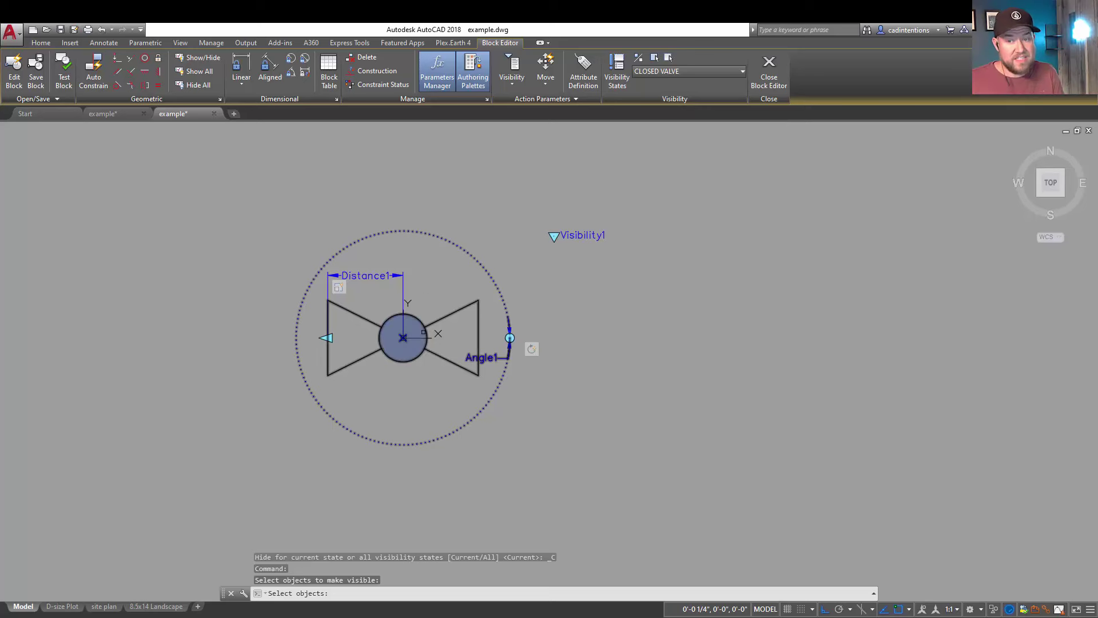
left_click(415, 325)
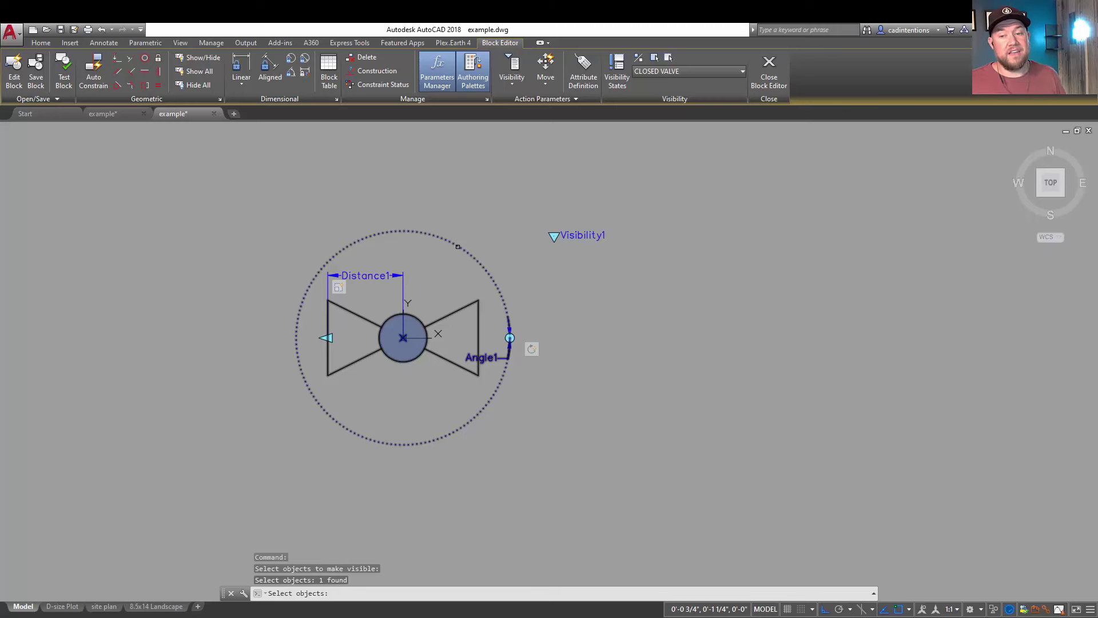
key("Return")
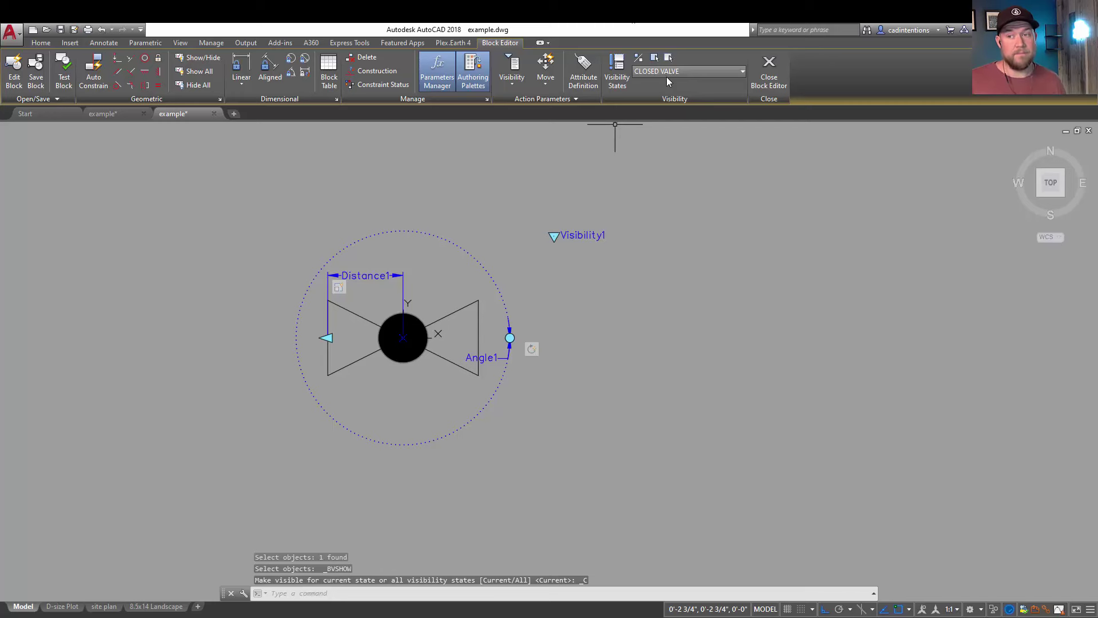
left_click(649, 72)
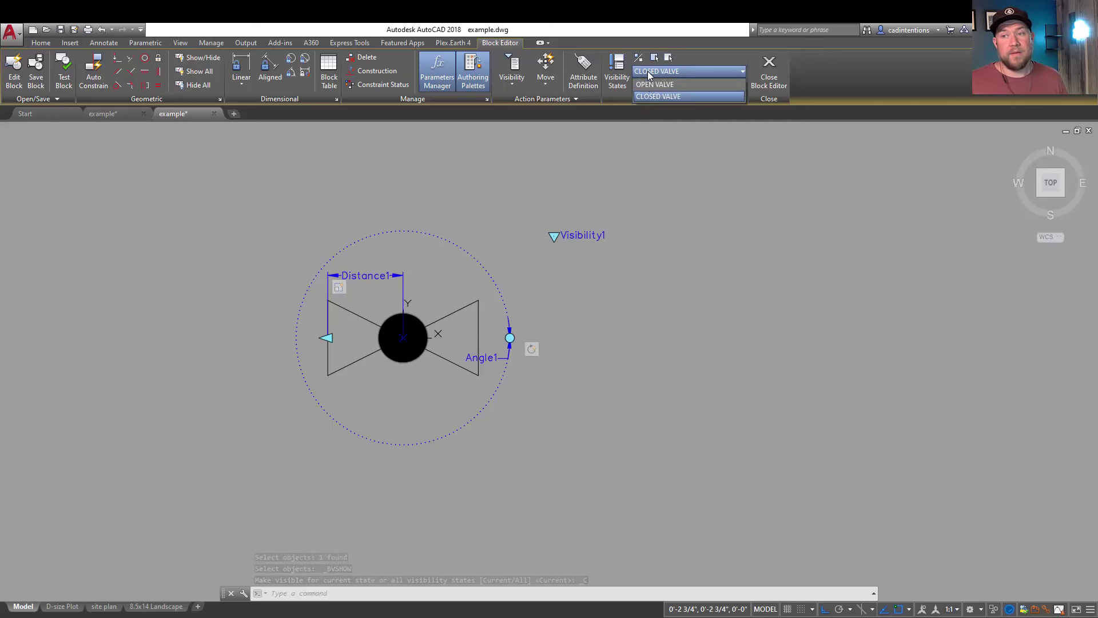
- Make OPEN VALVE current, then select CLOSED VALVE in Visibility States and accept
left_click(655, 84)
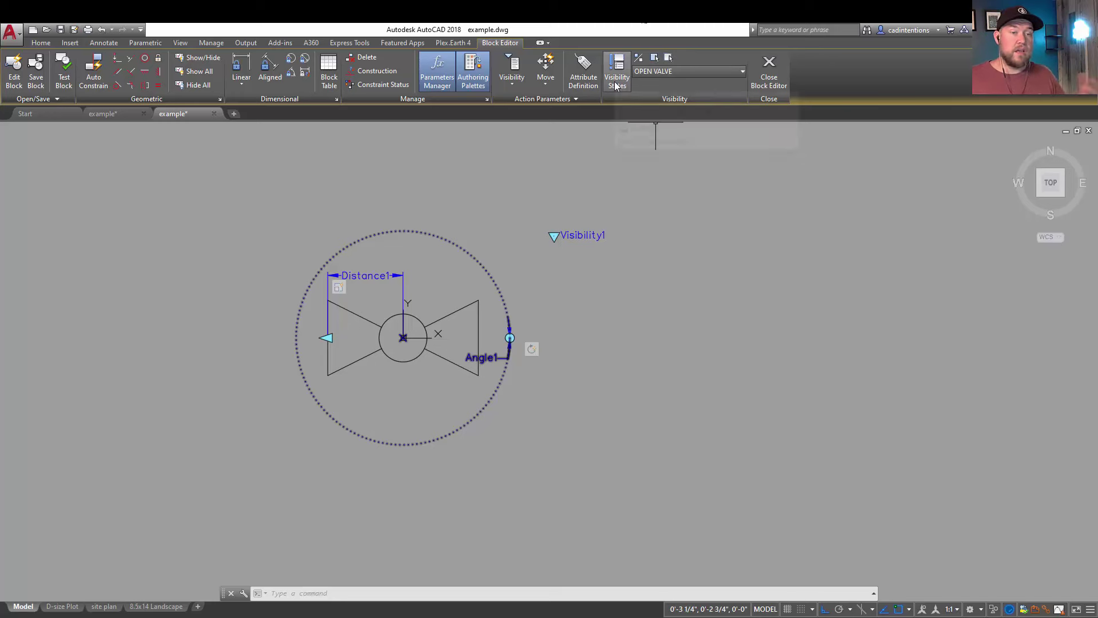
left_click(619, 75)
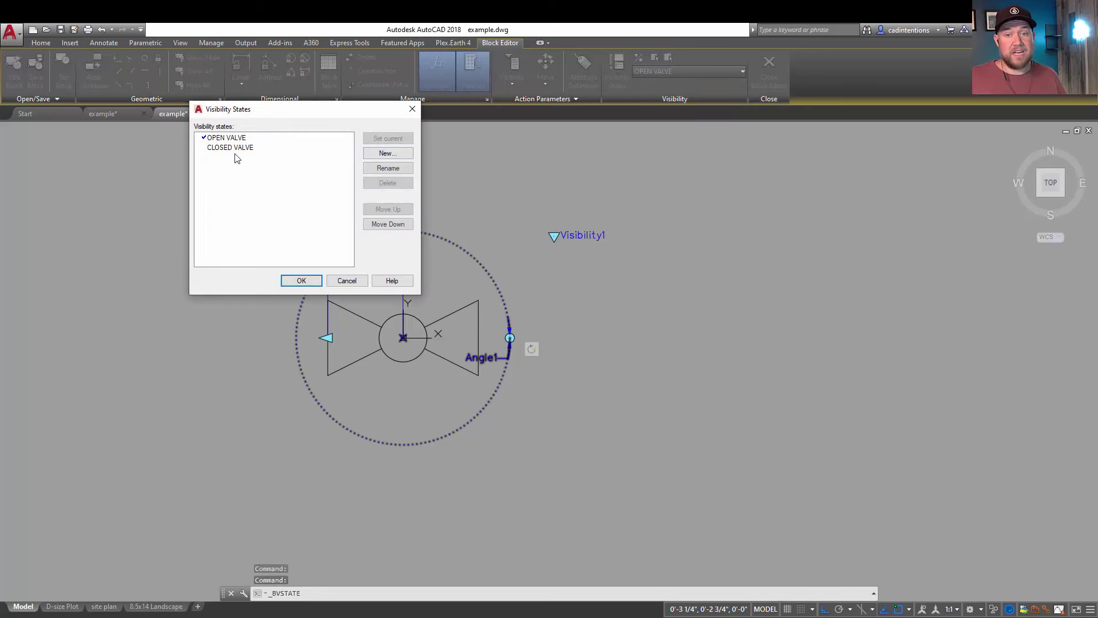
left_click(235, 150)
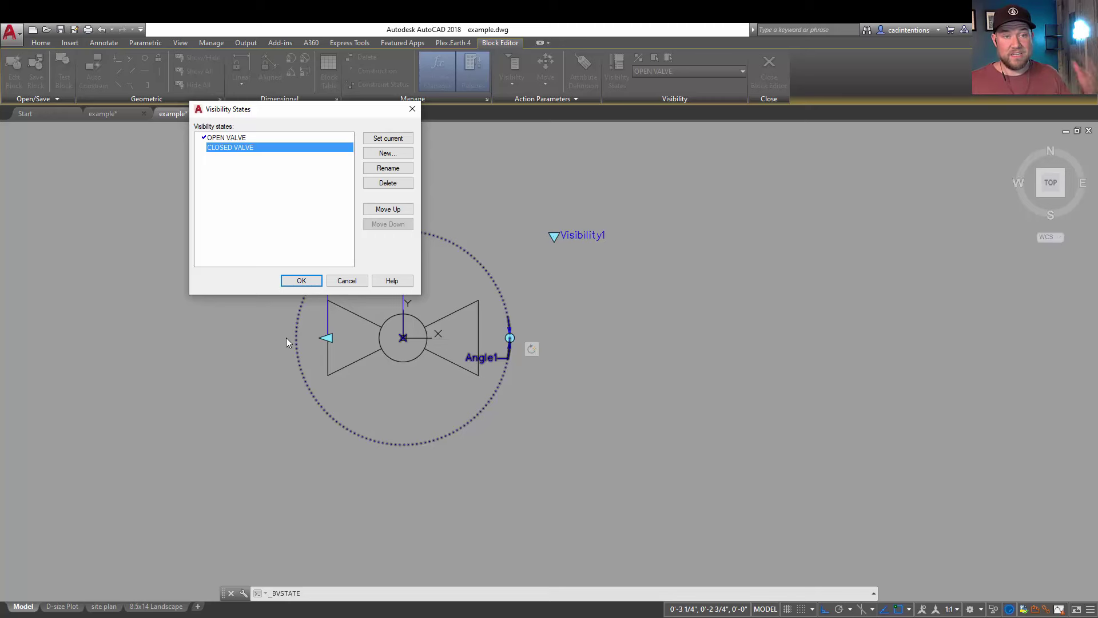
left_click(298, 279)
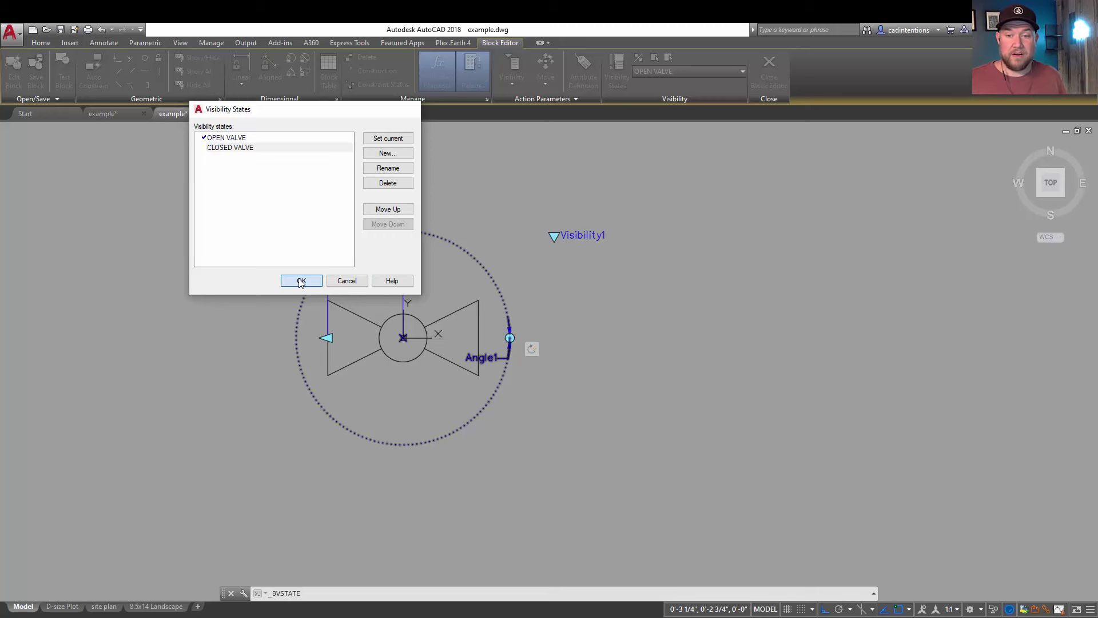
- Save the block changes and close the editor, then set the valve block to CLOSED VALVE
left_click(769, 71)
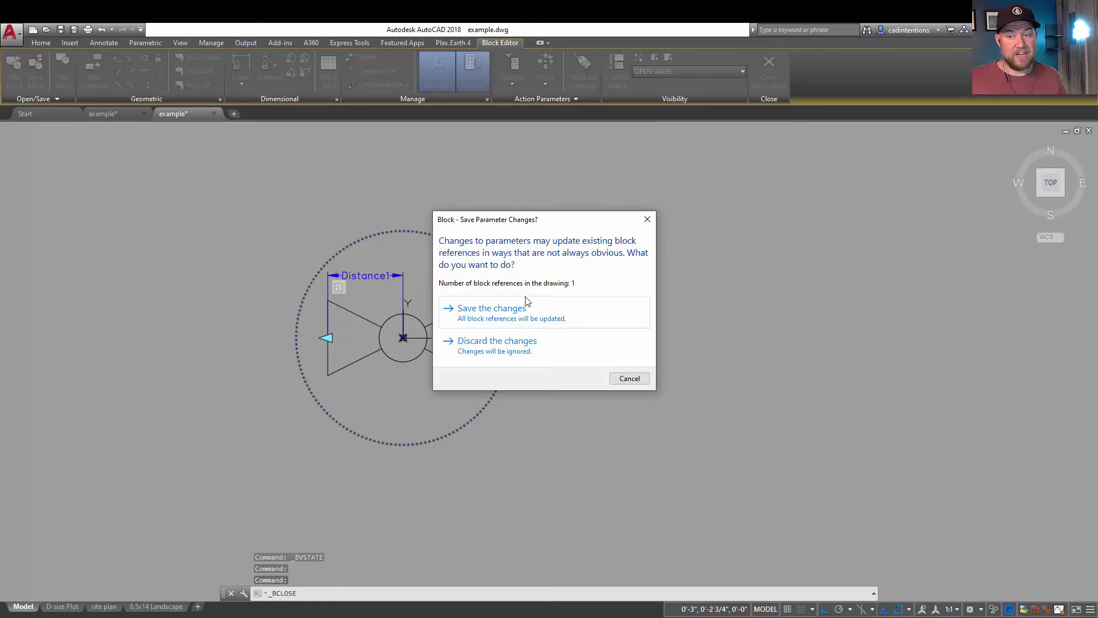
left_click(477, 311)
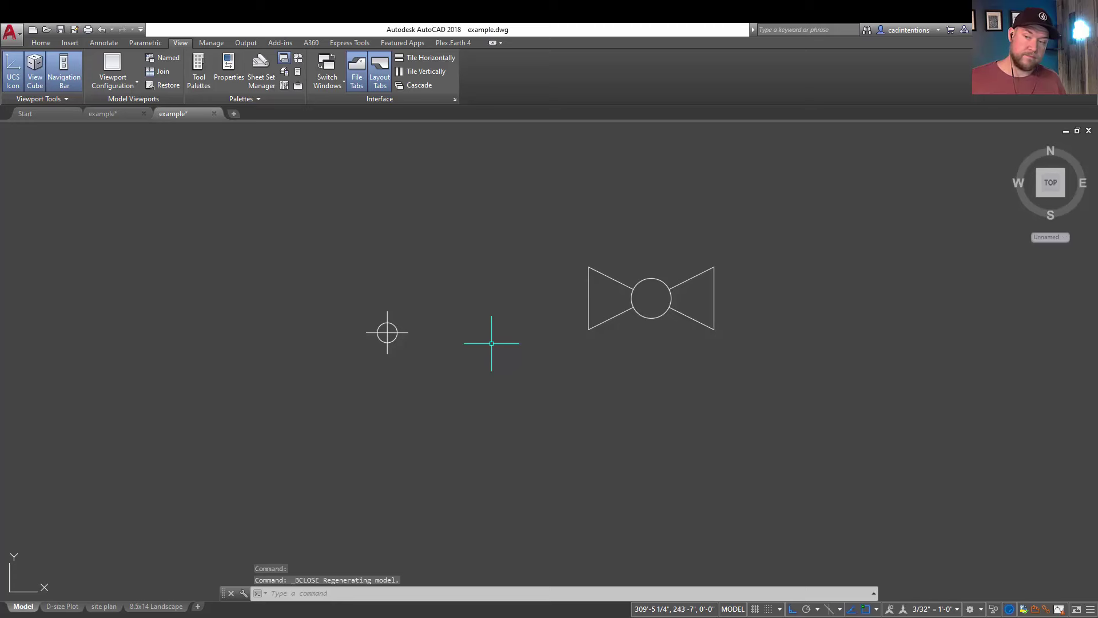
left_click(753, 339)
left_click(693, 319)
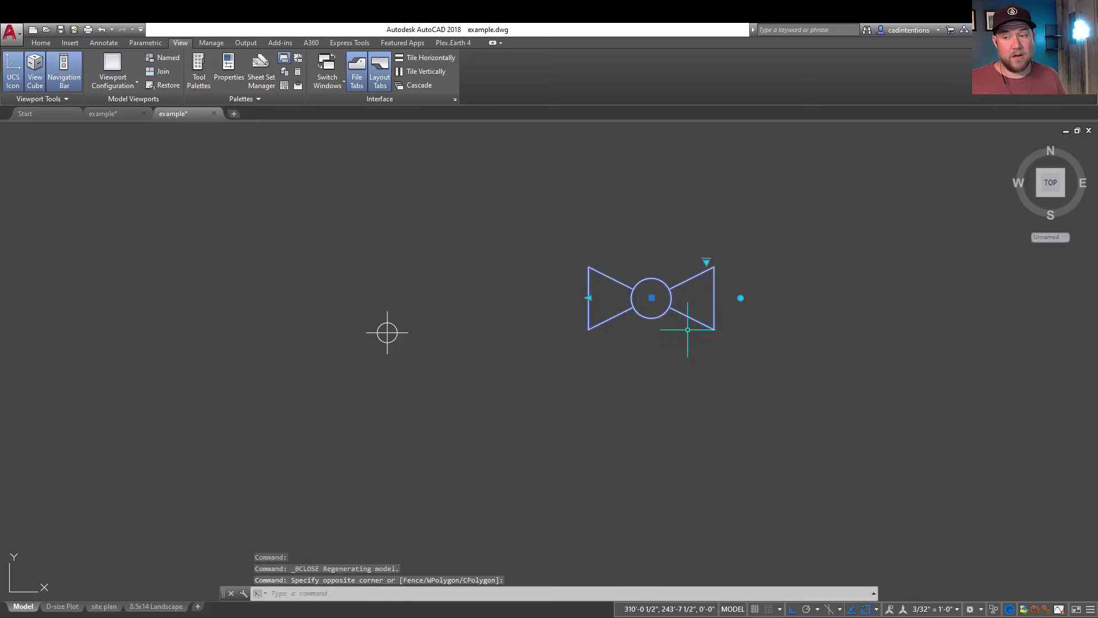
left_click(707, 263)
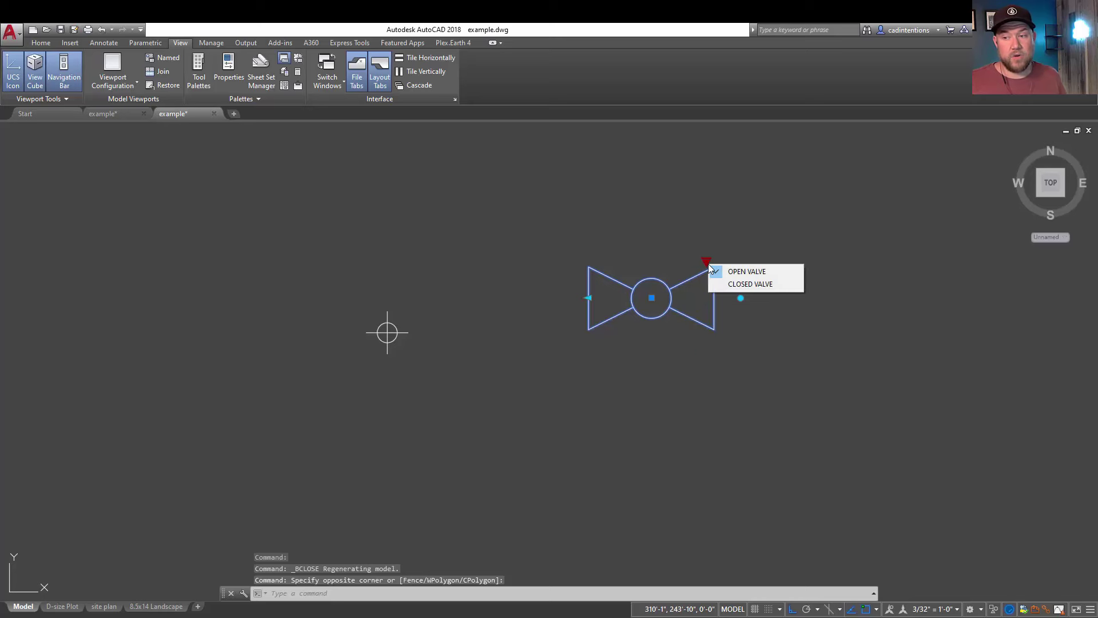
left_click(746, 284)
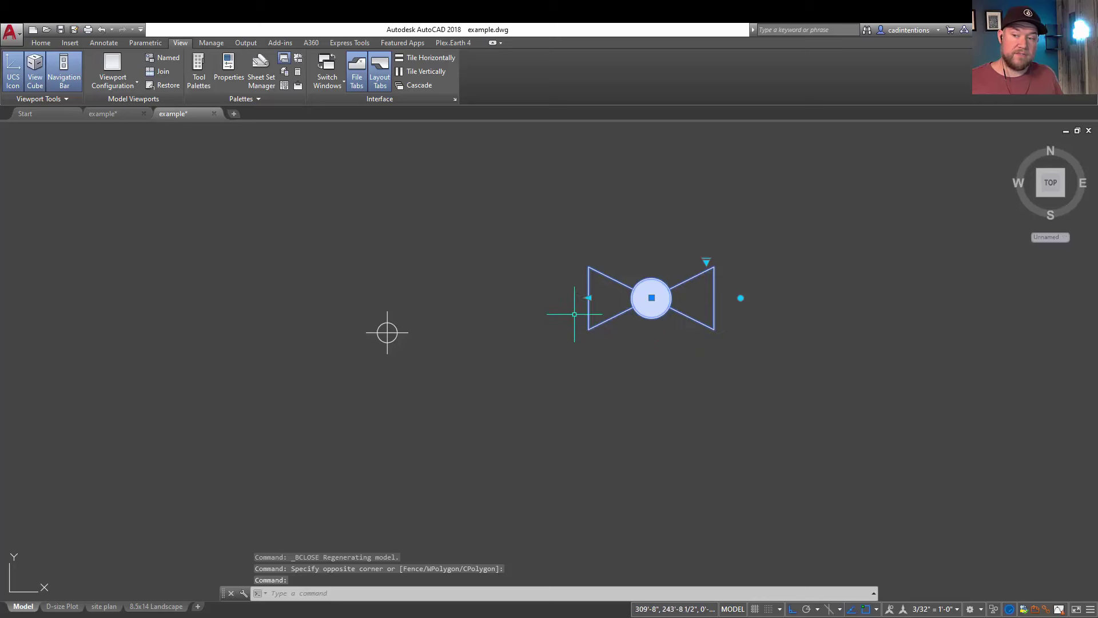
- Deselect the valve and select the small circle-and-crosshair block
key("Escape")
key("Escape")
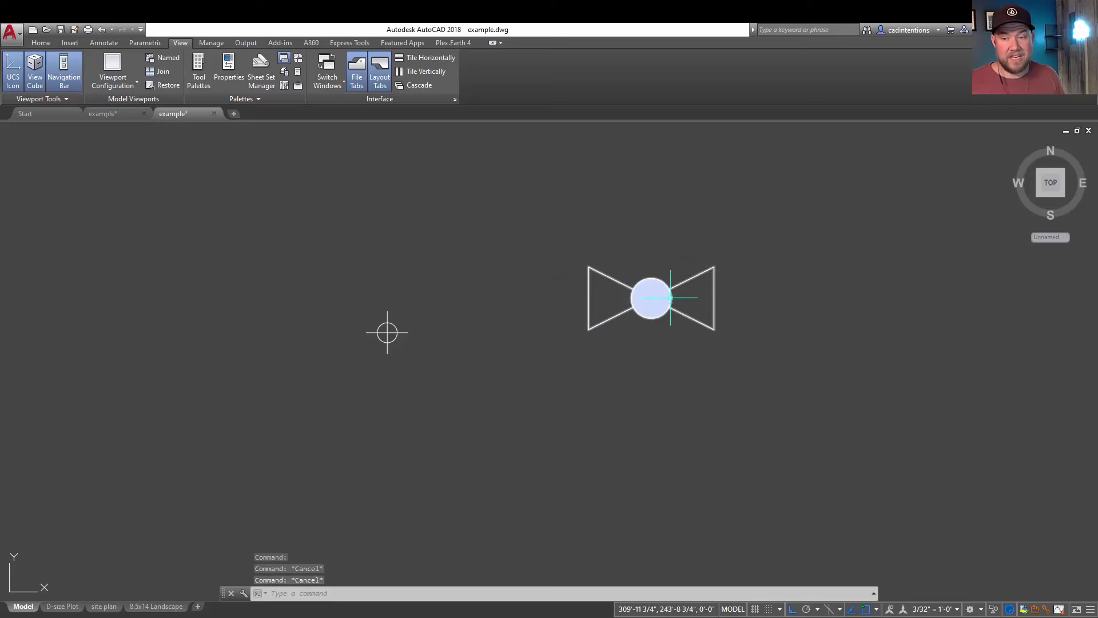
middle_click_drag(385, 331, 400, 299)
left_click(401, 299)
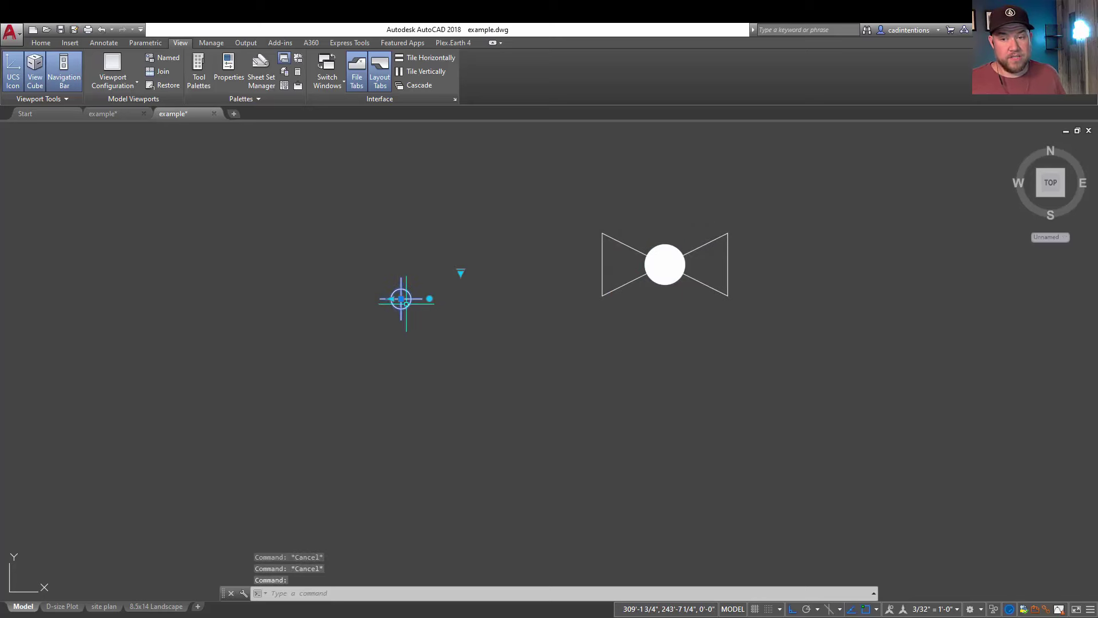
- Open the circle block in the Block Editor and display its FILLED state
right_click(422, 280)
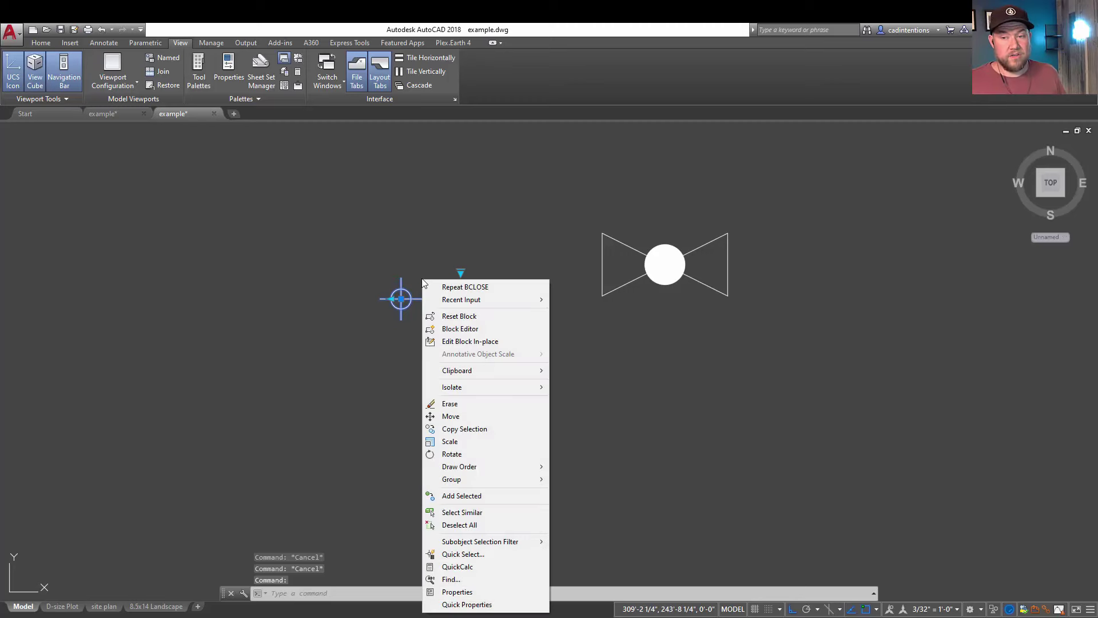
left_click(477, 329)
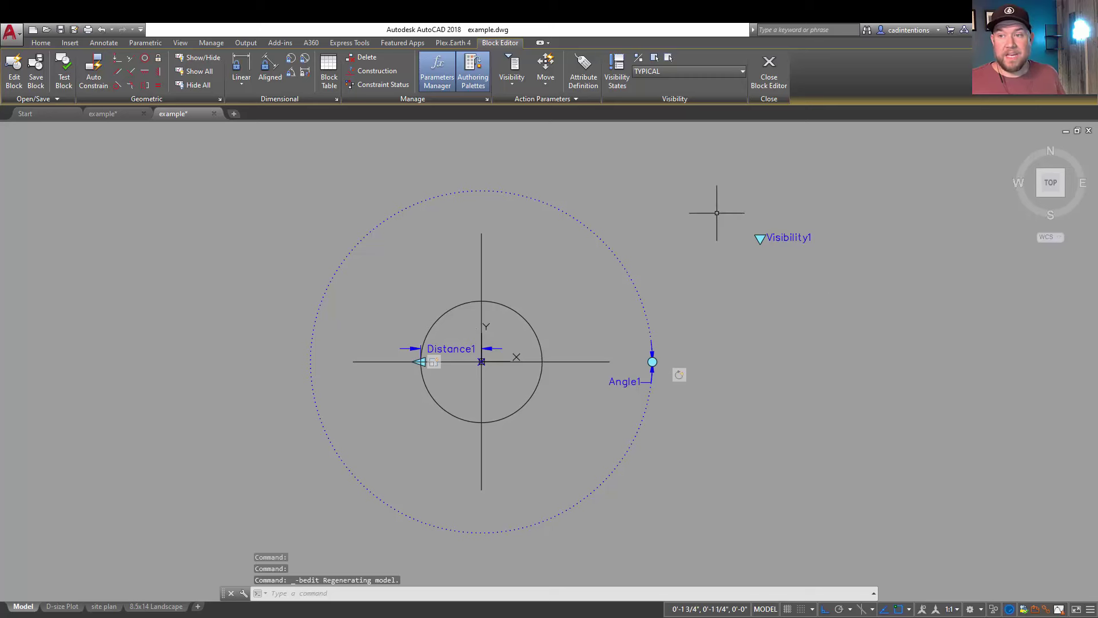
left_click(650, 73)
left_click(653, 96)
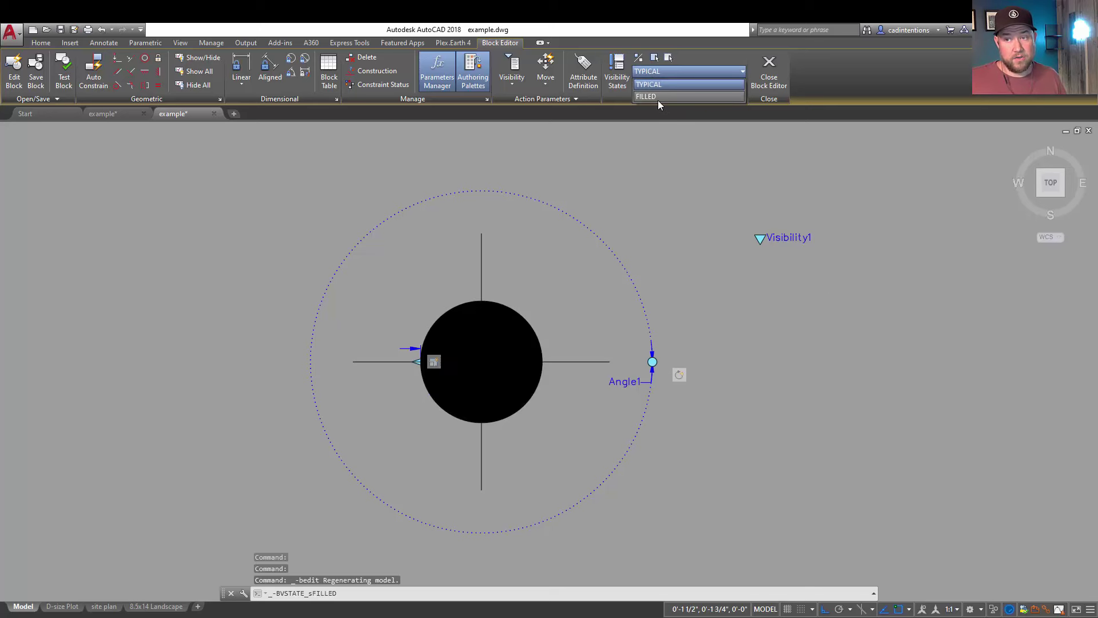
- Make TYPICAL current, then add a new PARTIAL visibility state
left_click(608, 76)
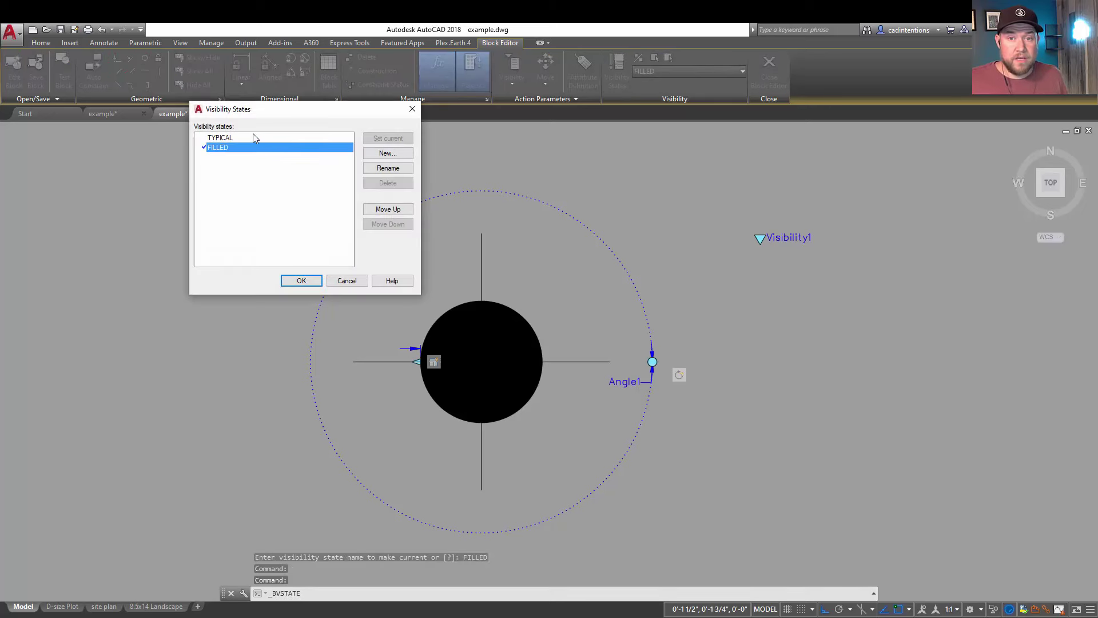
left_click(255, 138)
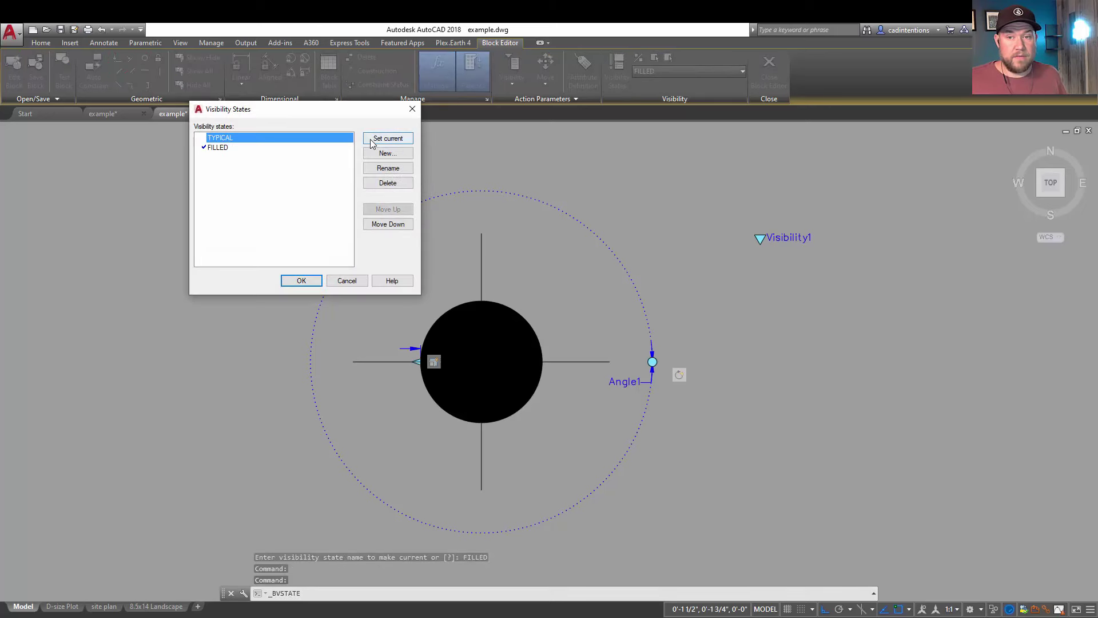
double_click(253, 139)
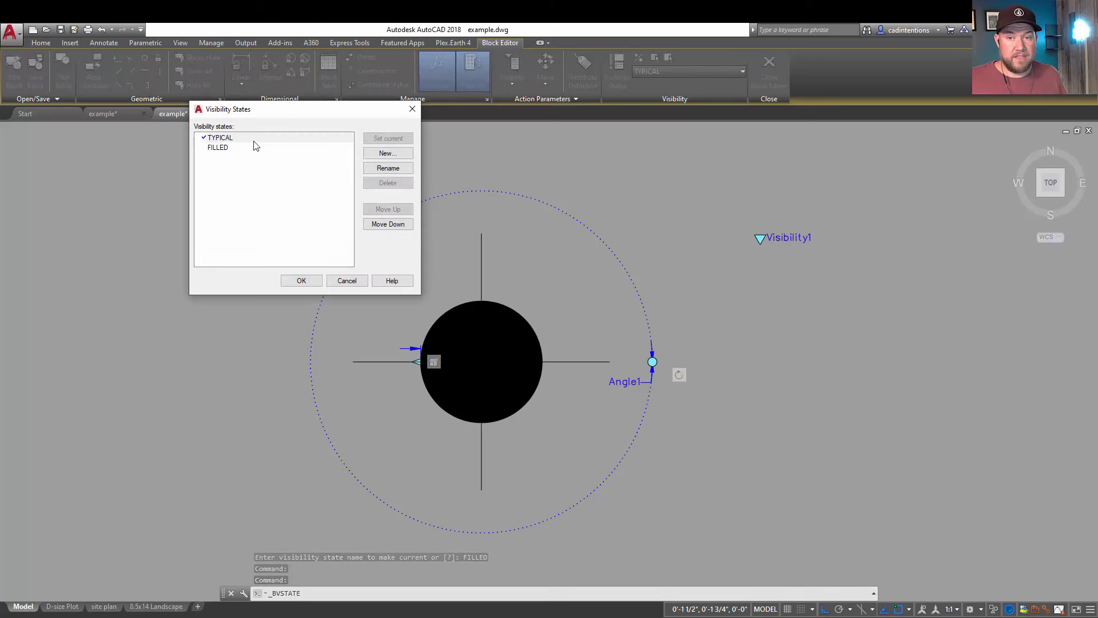
left_click(388, 153)
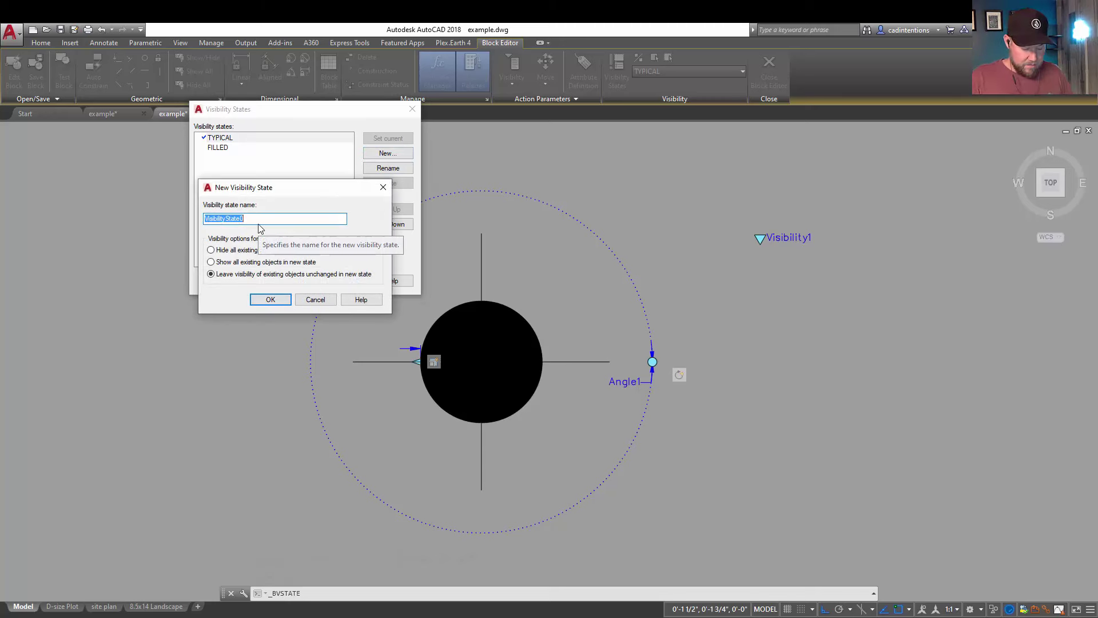
type("PARTIAL")
key("Return")
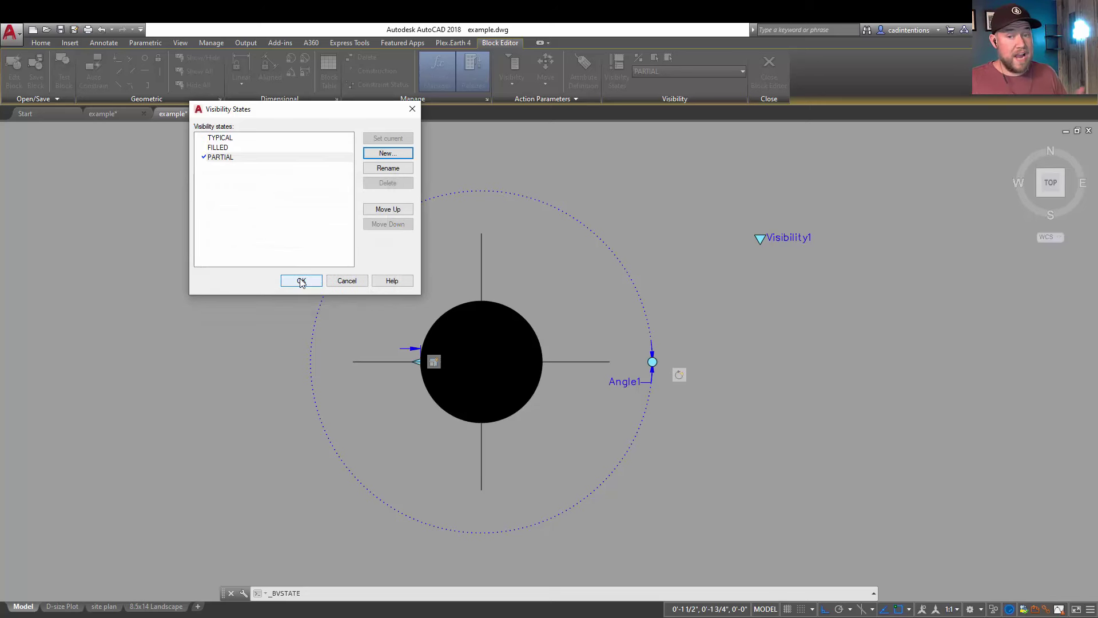
left_click(301, 281)
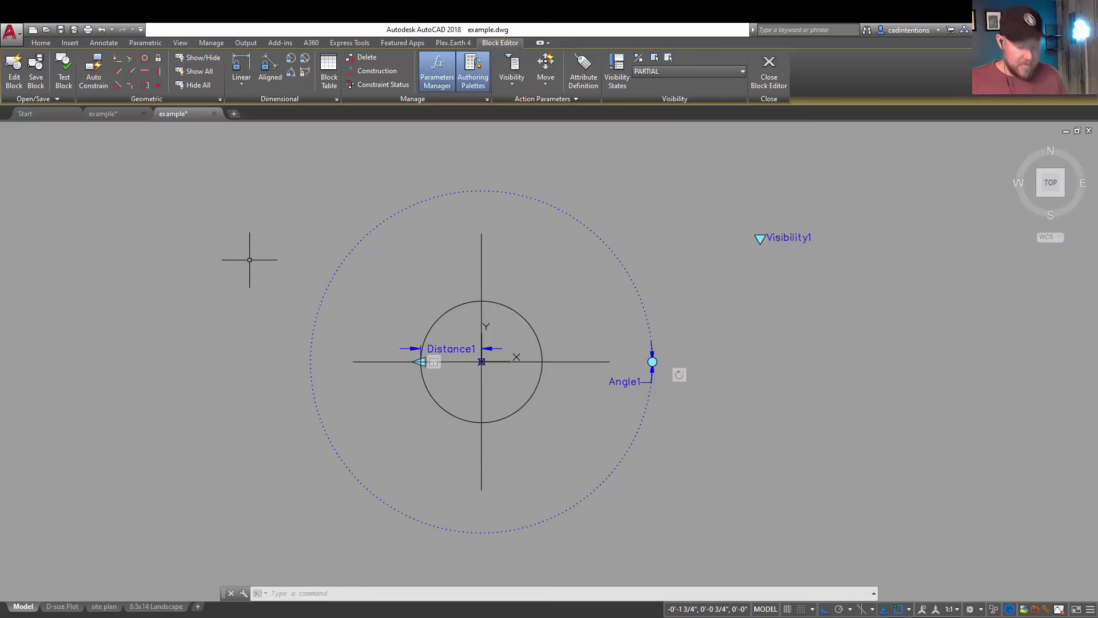
- Hatch the circle's upper-left and lower-right quadrants with a solid fill
type("BA")
key("BackSpace")
key("BackSpace")
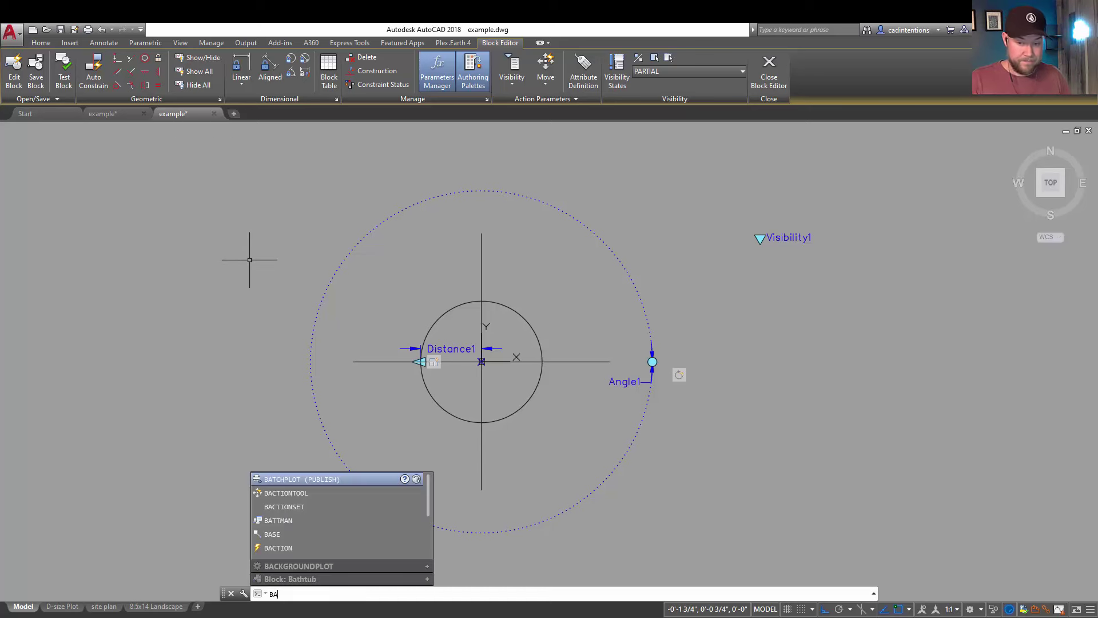
type("HAT")
key("Return")
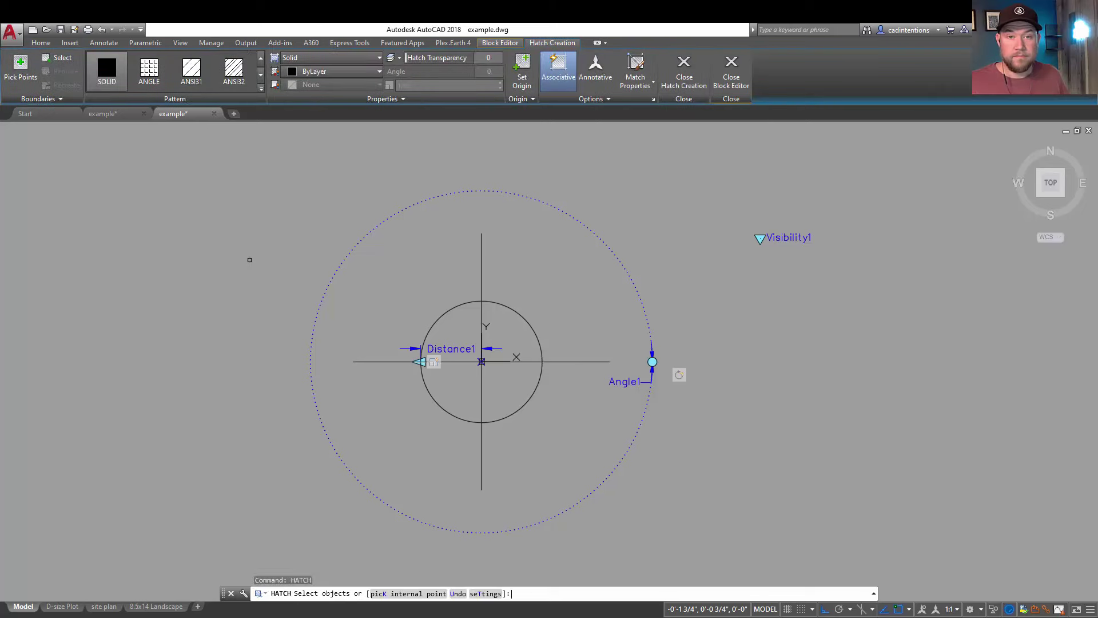
left_click(25, 68)
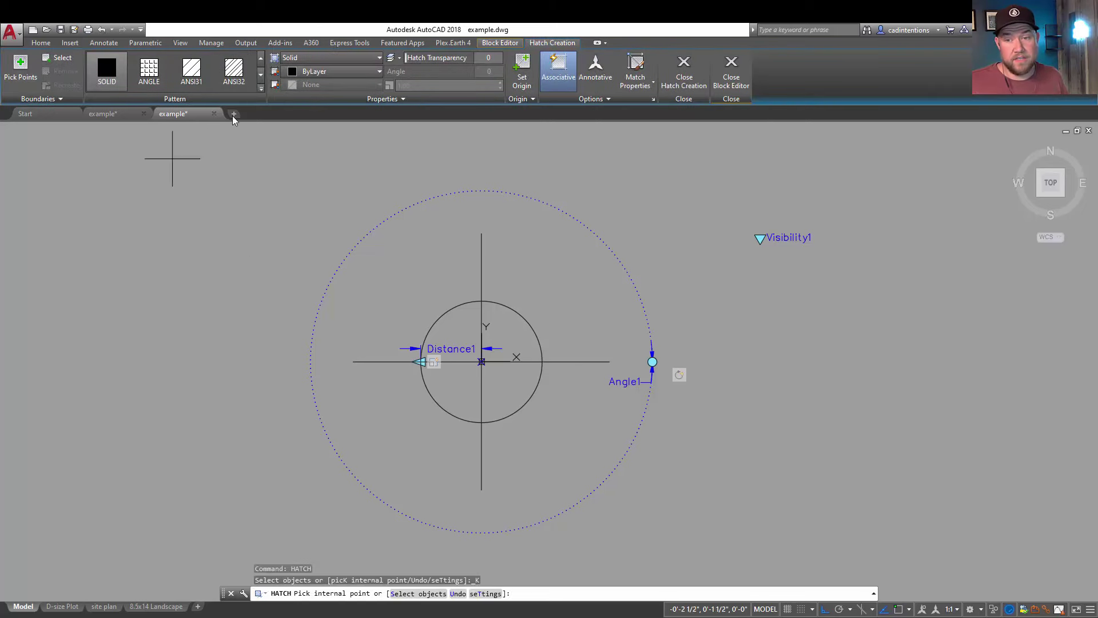
left_click(452, 332)
left_click(511, 390)
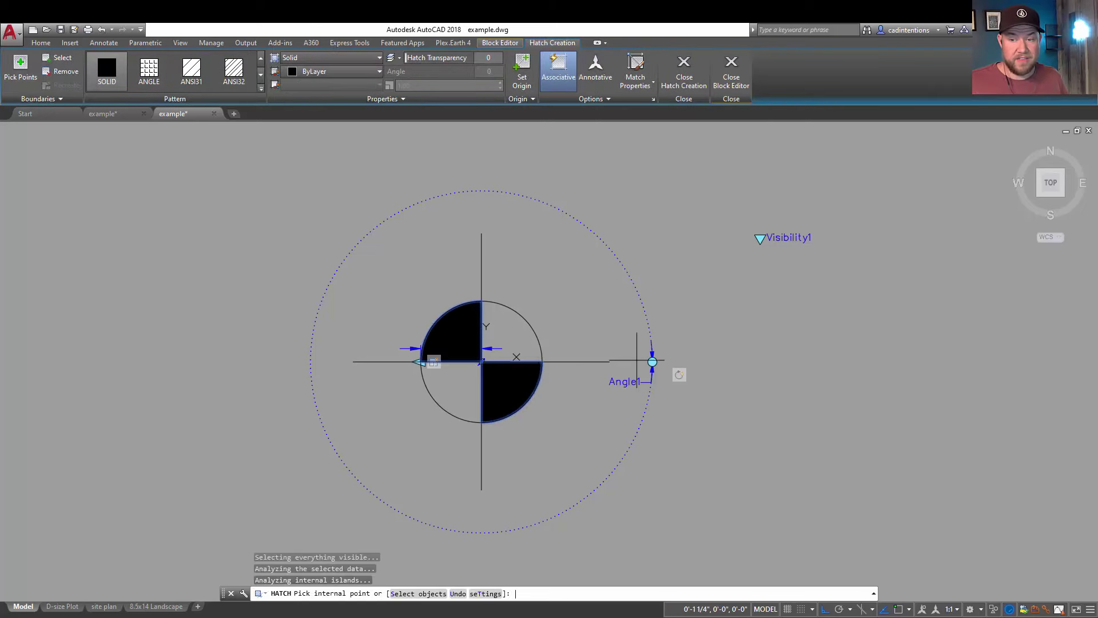
key("Return")
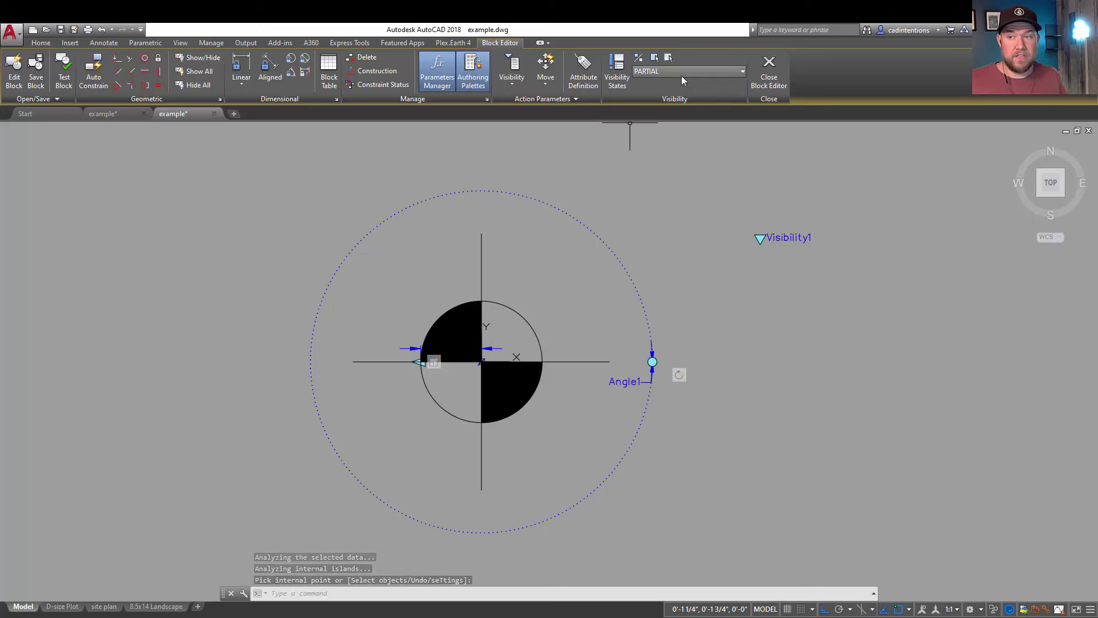
- Compare the FILLED and TYPICAL states, then close the Block Editor saving the changes
left_click(682, 76)
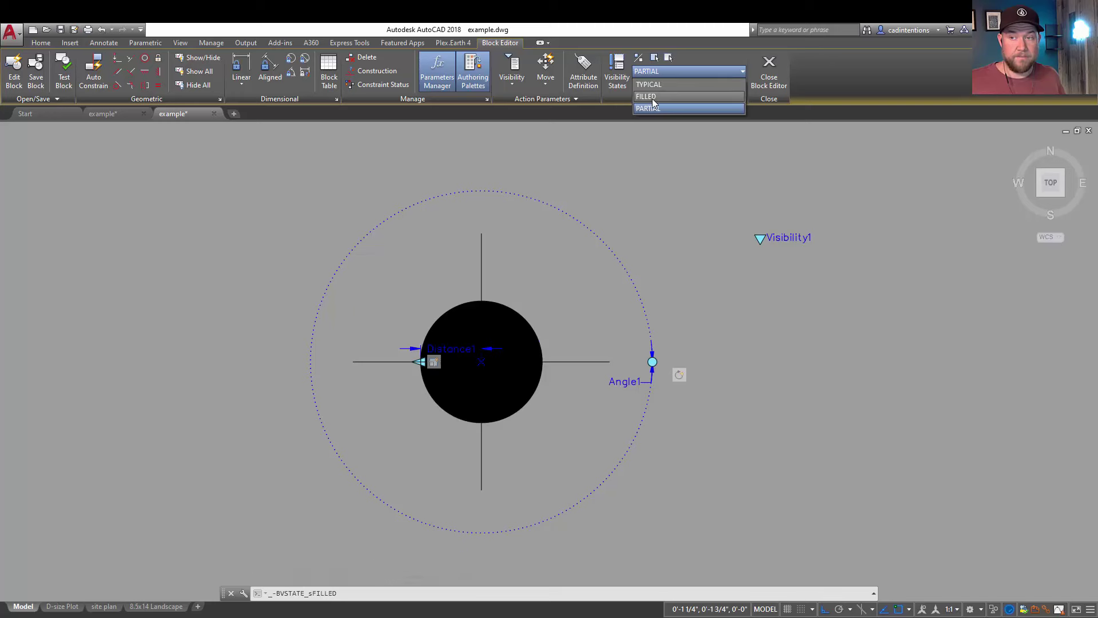
left_click(652, 99)
left_click(662, 71)
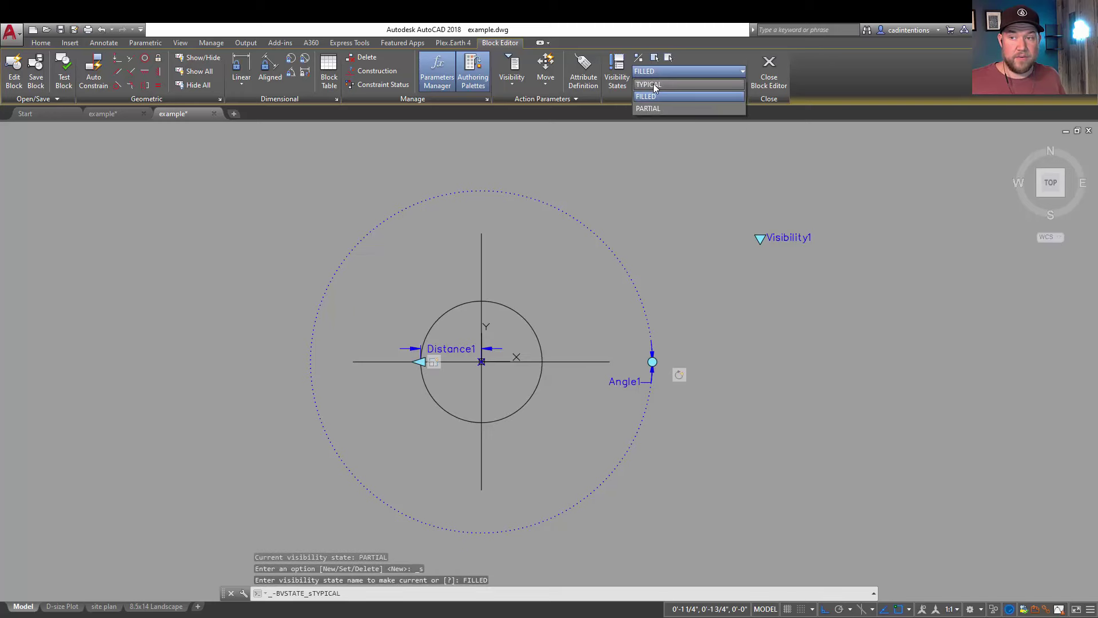
left_click(655, 86)
left_click(769, 71)
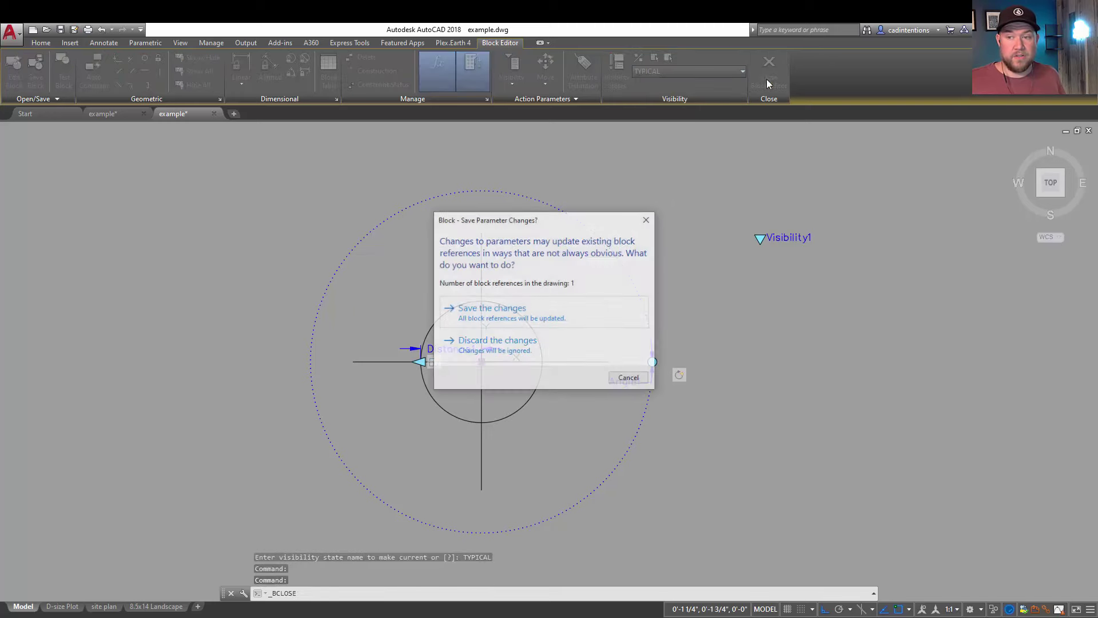
left_click(508, 313)
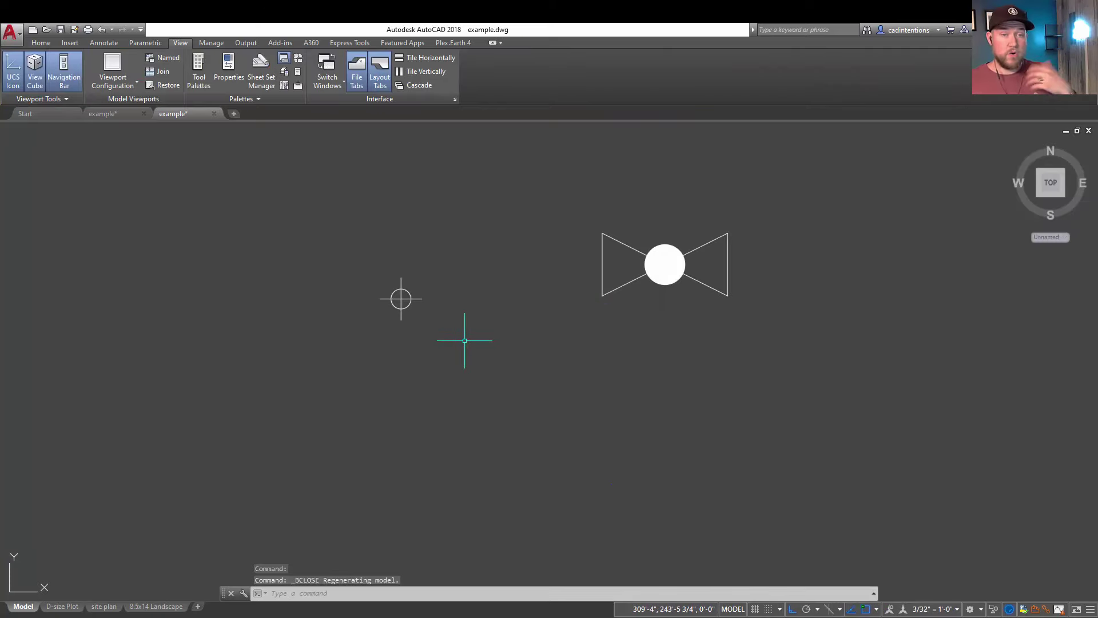
- Switch the placed small circle block's visibility to PARTIAL
left_click(413, 296)
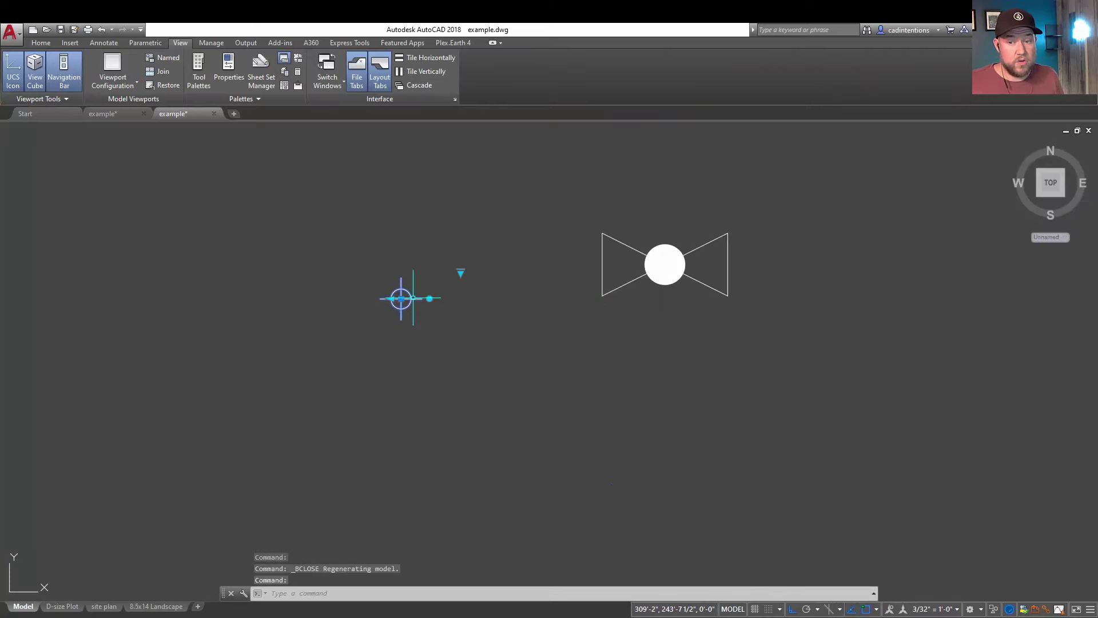
left_click(461, 272)
left_click(492, 294)
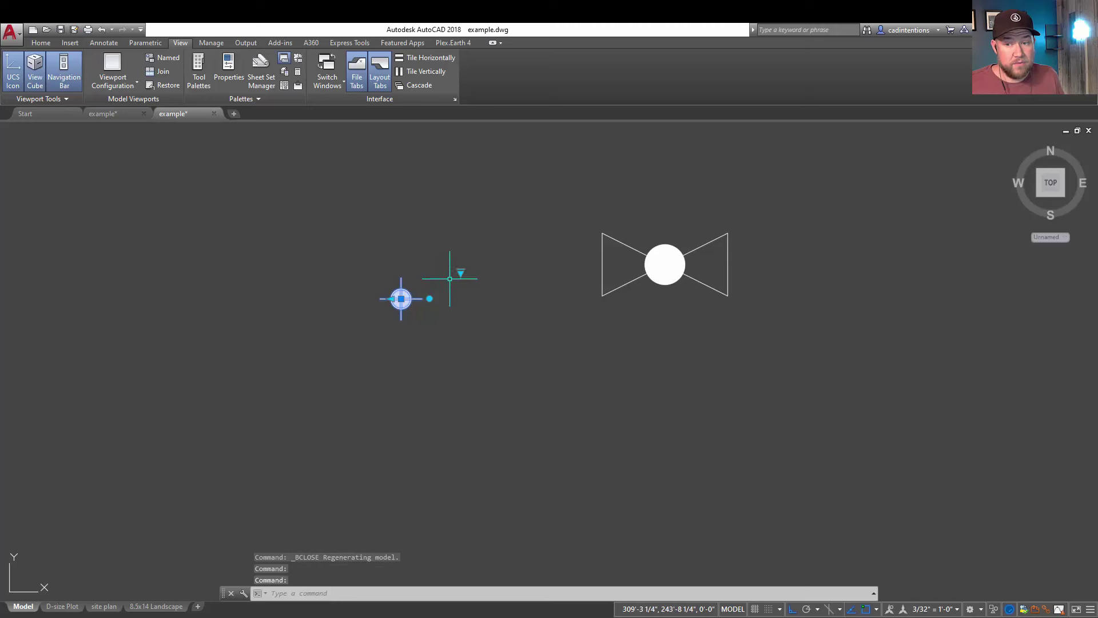
left_click(457, 273)
left_click(455, 271)
left_click(461, 273)
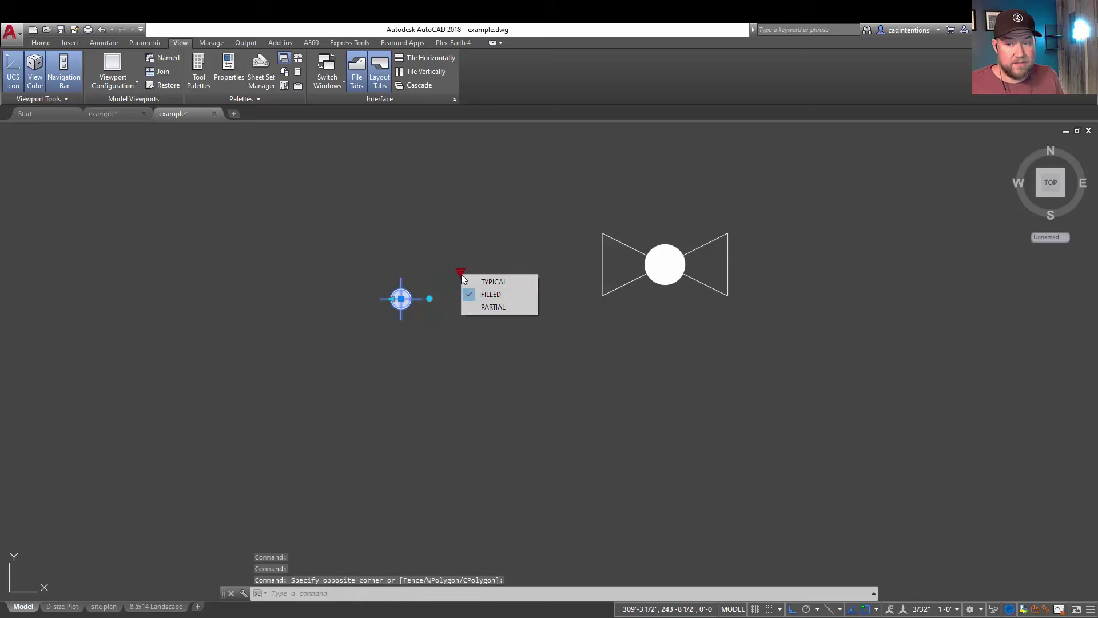
left_click(484, 307)
key("Escape")
key("Escape")
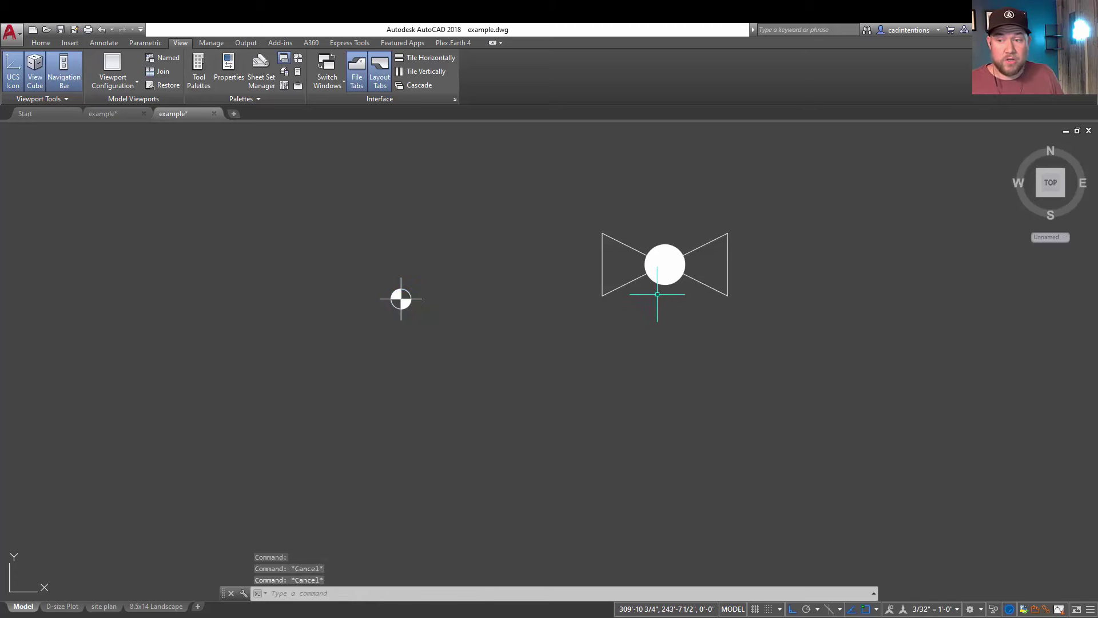
left_click(664, 281)
- Open the valve block in the Block Editor and bring up the Visibility States manager
right_click(664, 281)
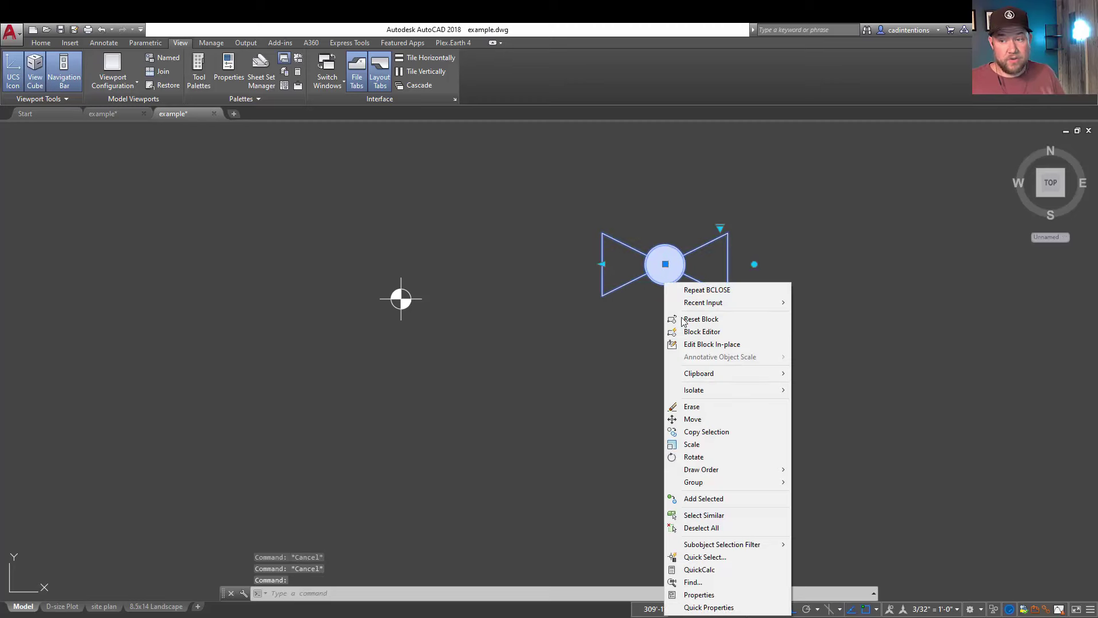
left_click(726, 331)
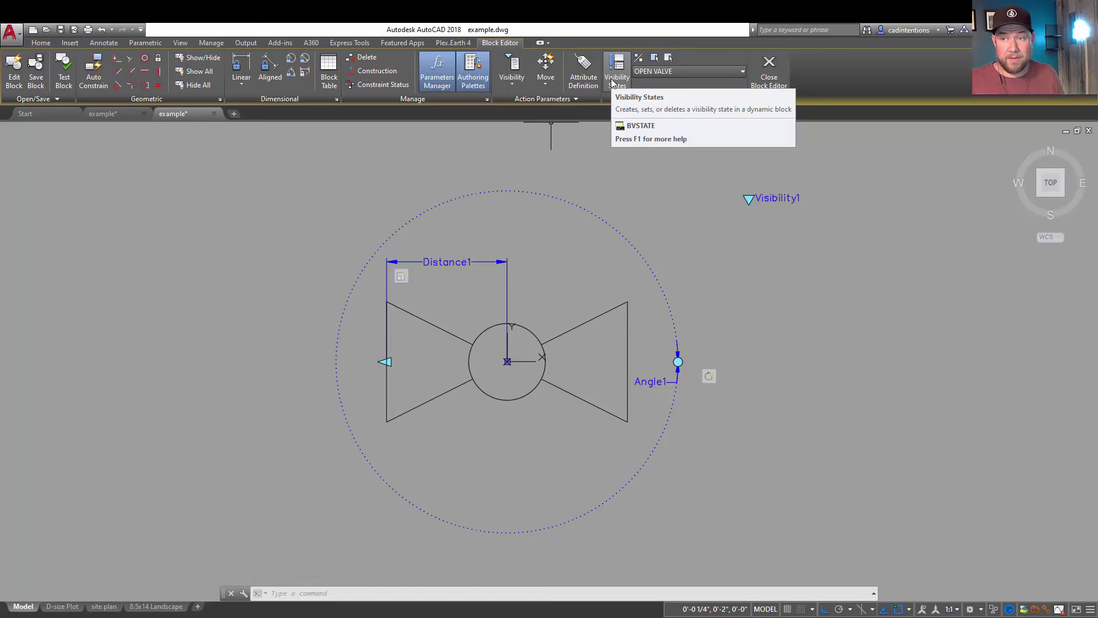
left_click(616, 79)
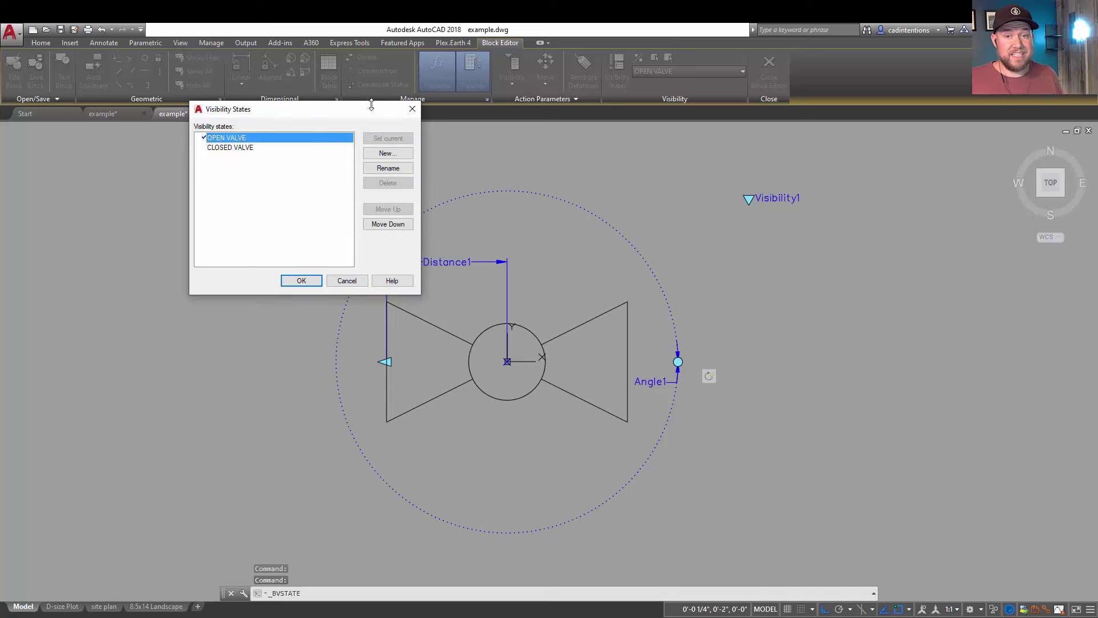
left_click_drag(280, 115, 315, 134)
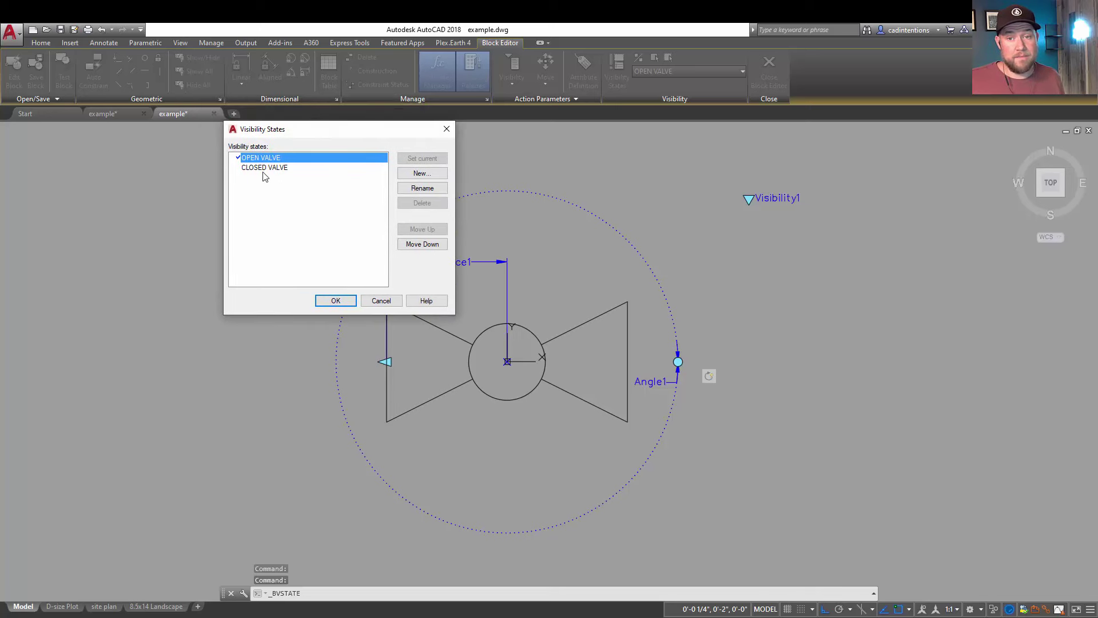
- Create a BUTTERFLY visibility state that hides all existing objects and make it current
left_click(418, 174)
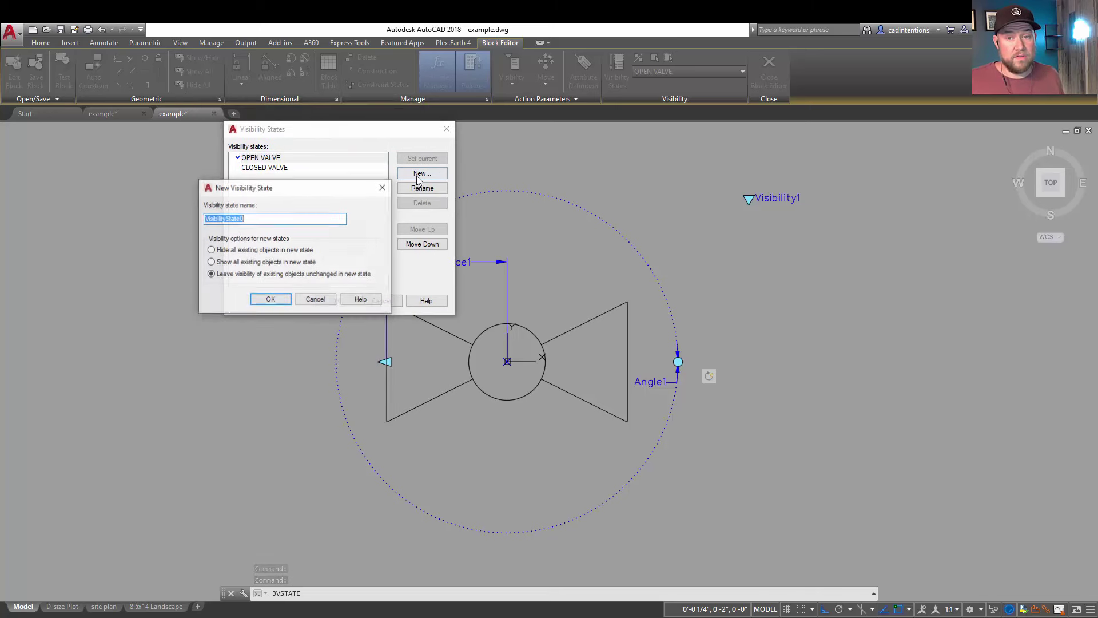
left_click(267, 250)
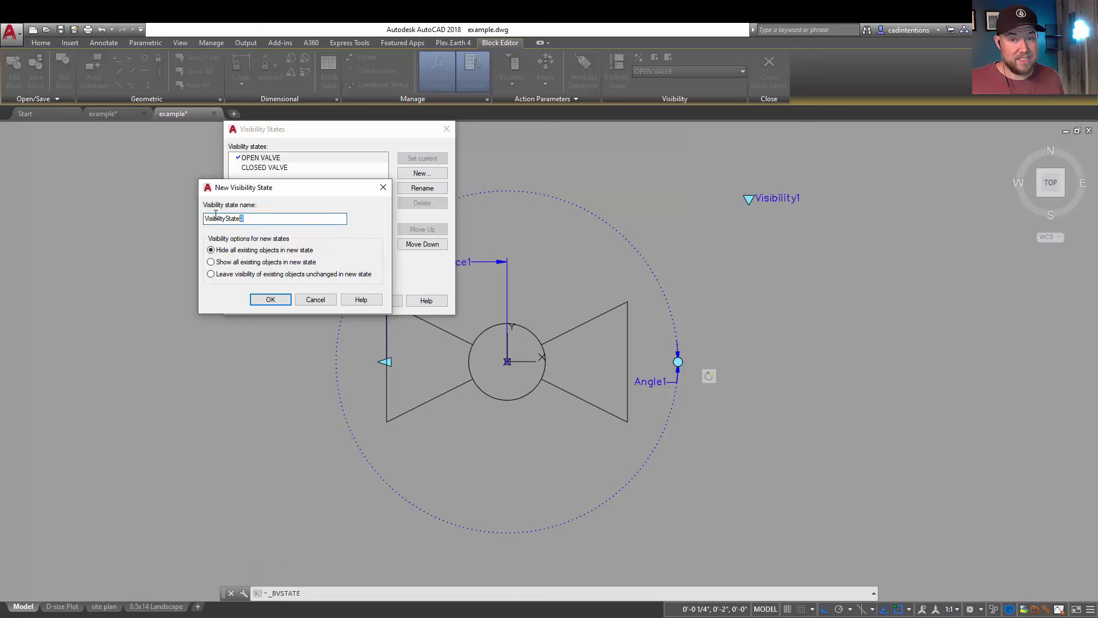
double_click(258, 218)
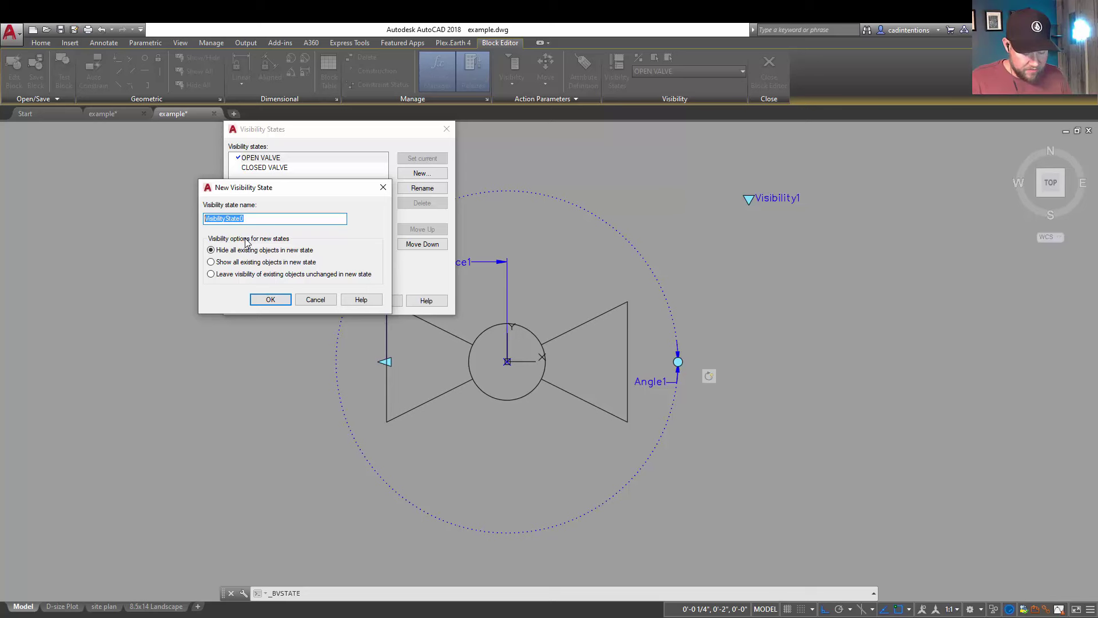
type("BUTTER")
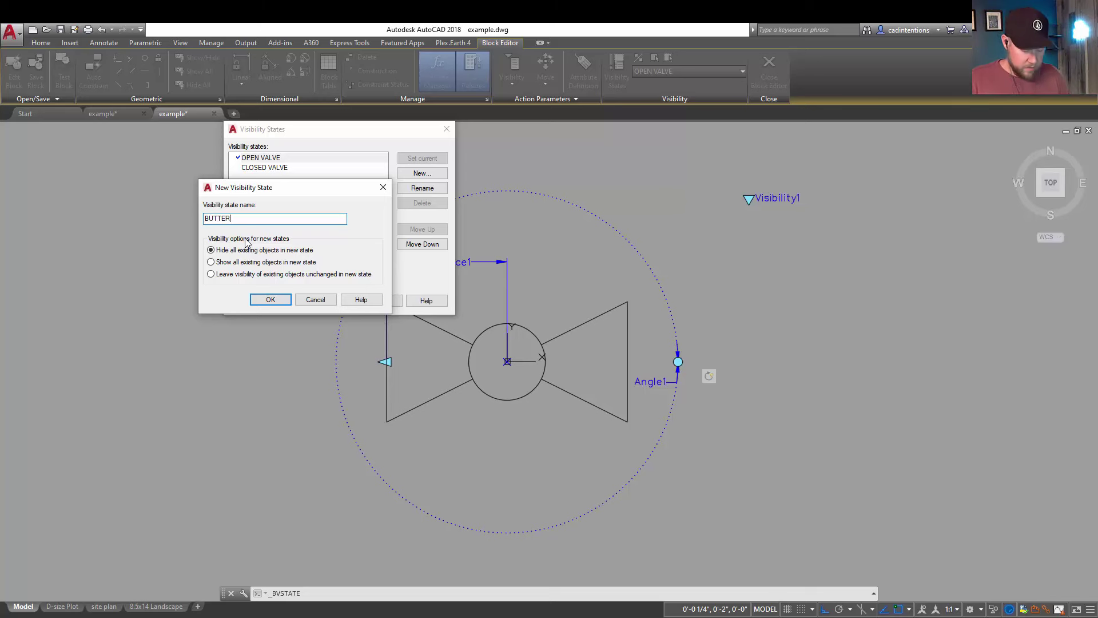
type("FLY")
key("Return")
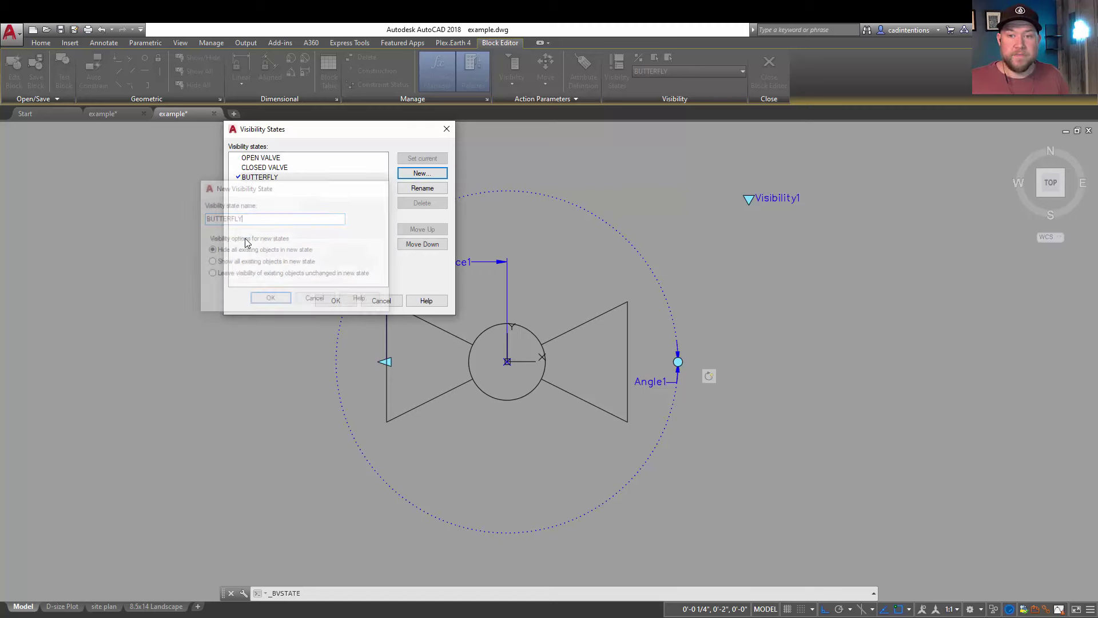
left_click(335, 301)
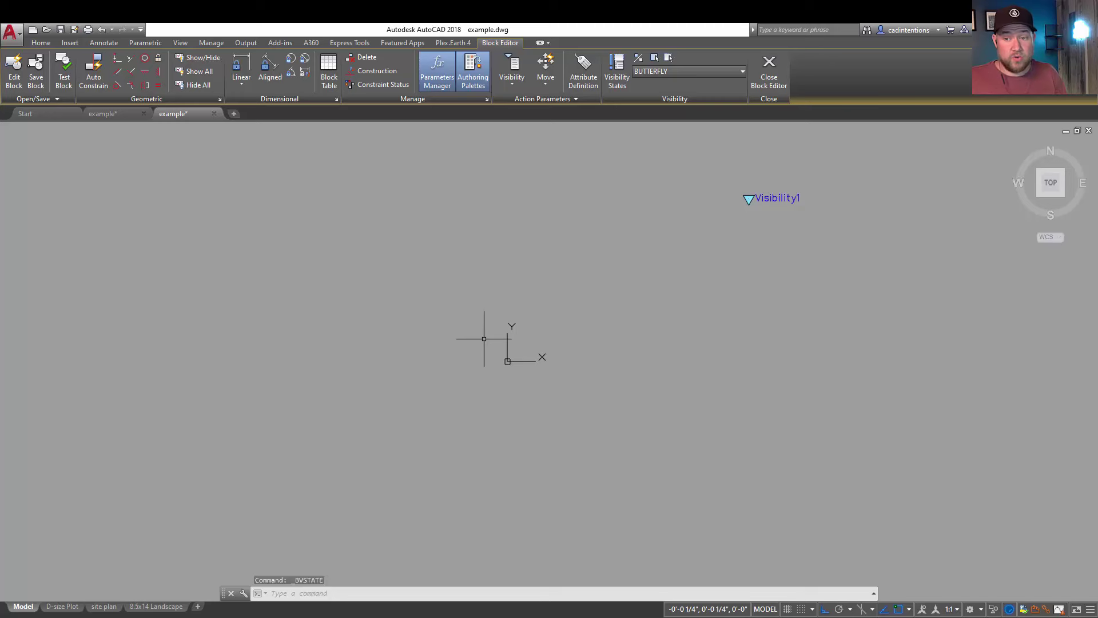
- Draw a polyline zigzag of two uprights joined by a diagonal
key("Escape")
key("Escape")
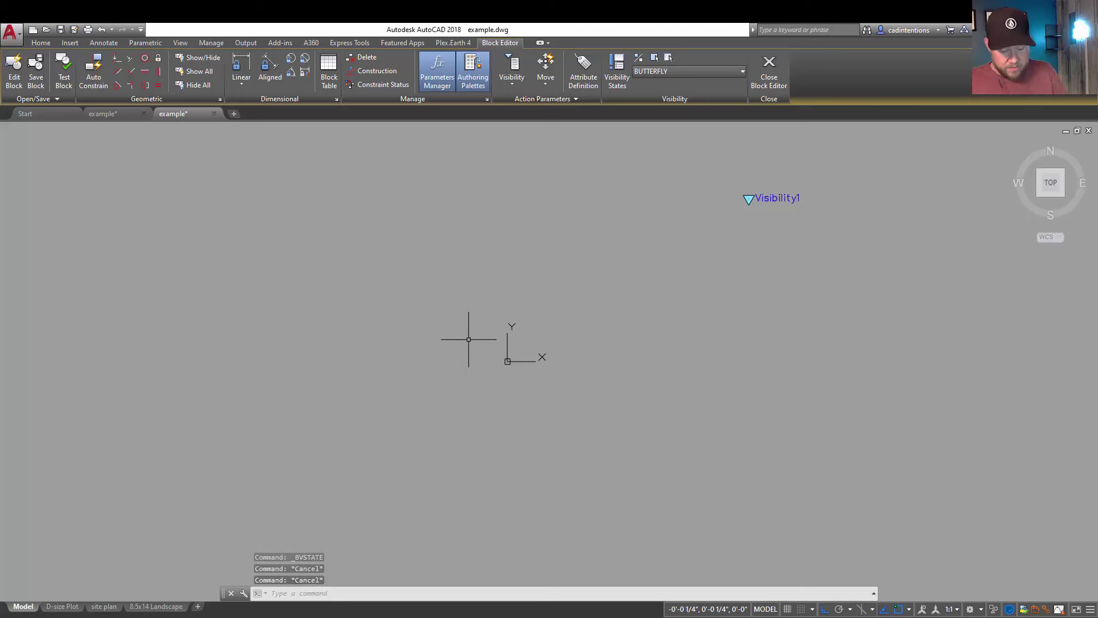
type("PL")
key("Return")
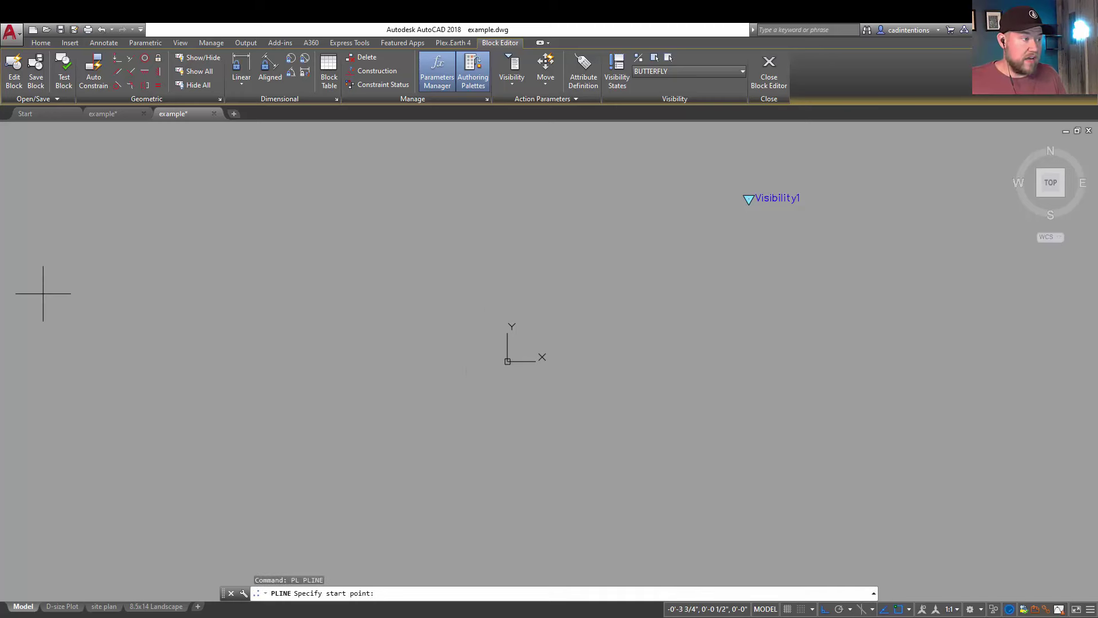
left_click(414, 352)
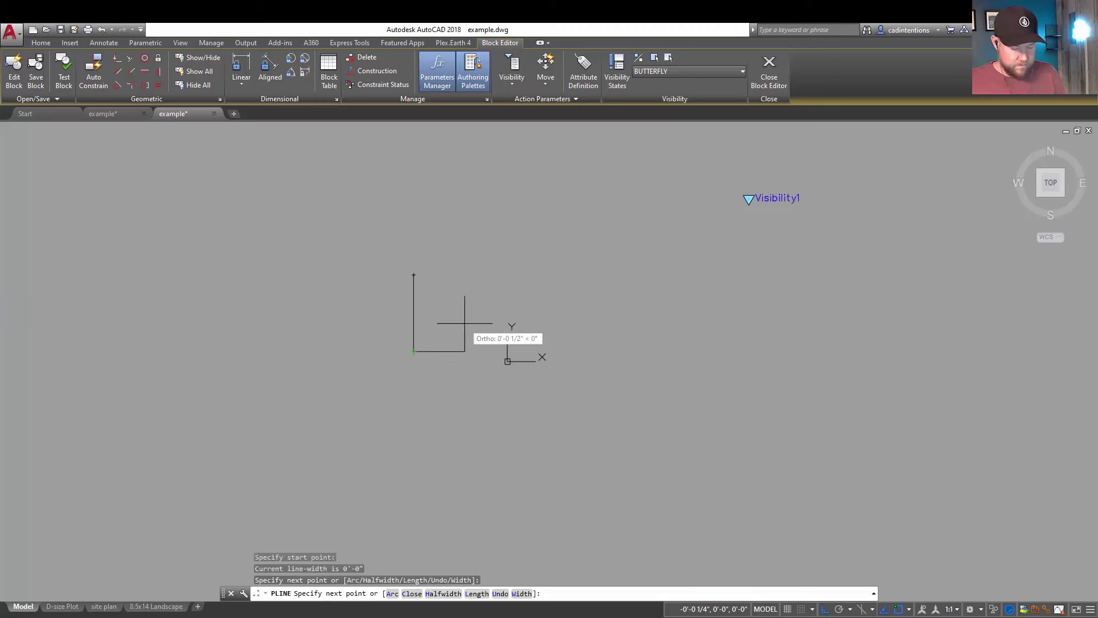
key("F8")
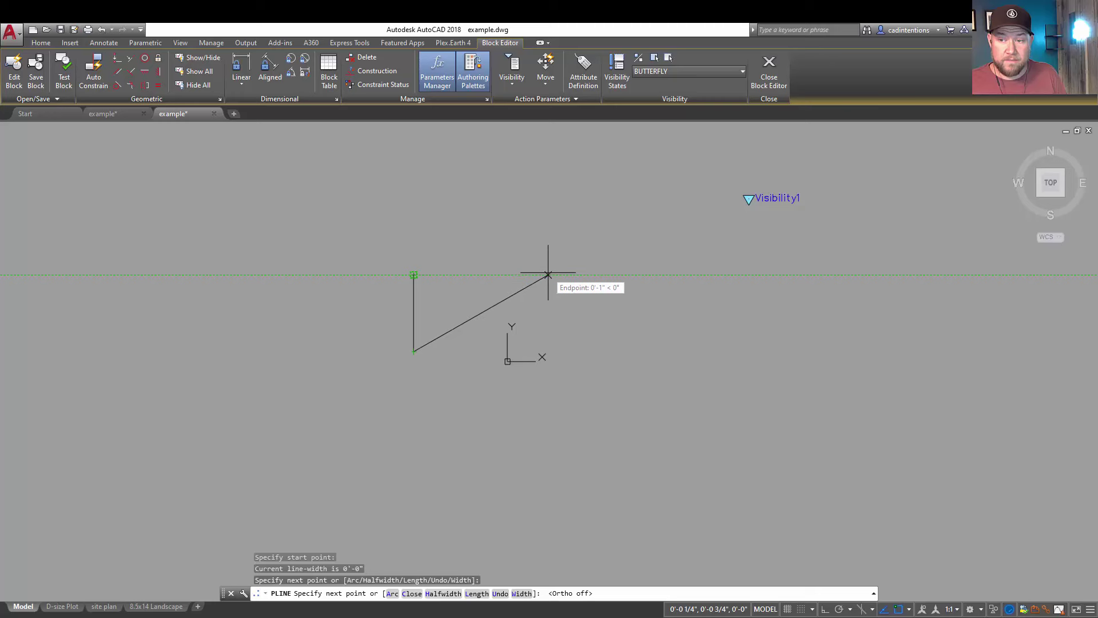
left_click(548, 276)
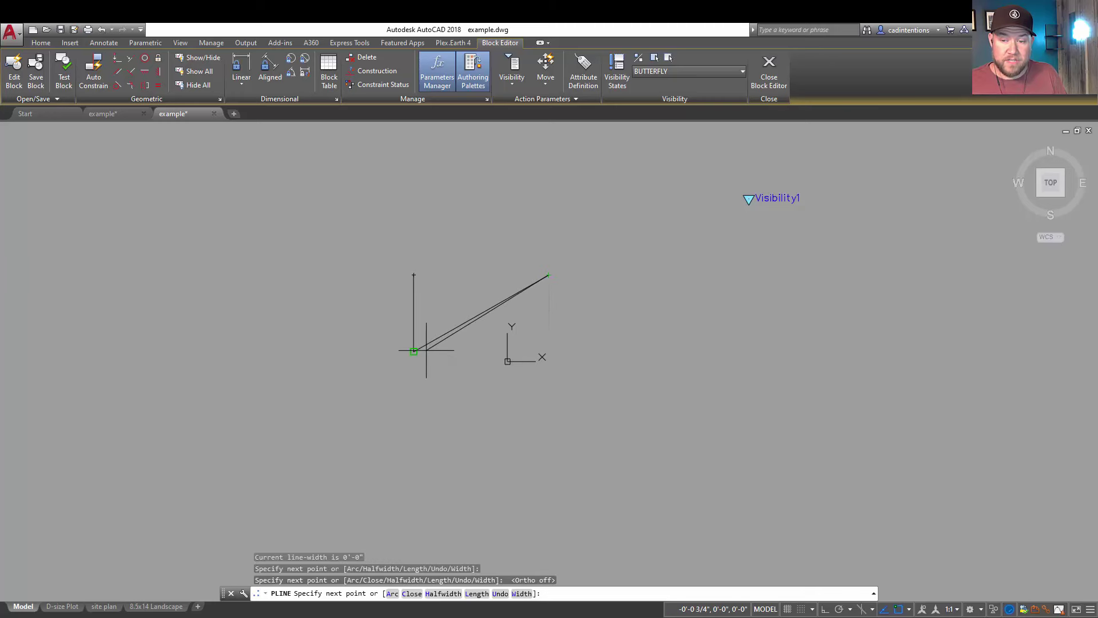
left_click(548, 352)
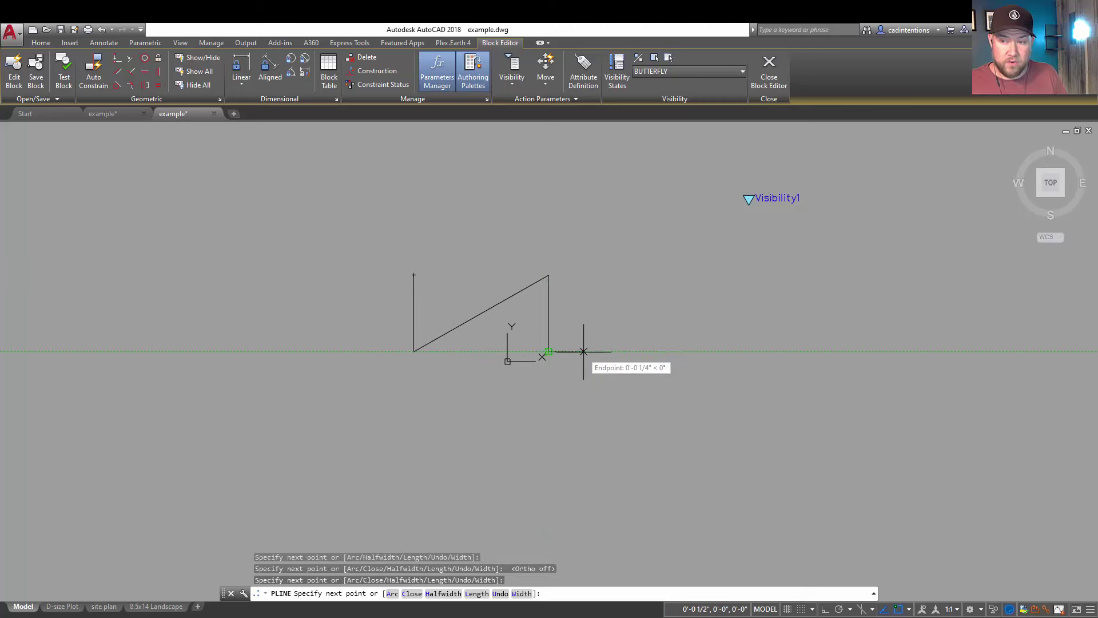
key("Escape")
- Add a small circle centred on the diagonal's midpoint
type("m")
key("Return")
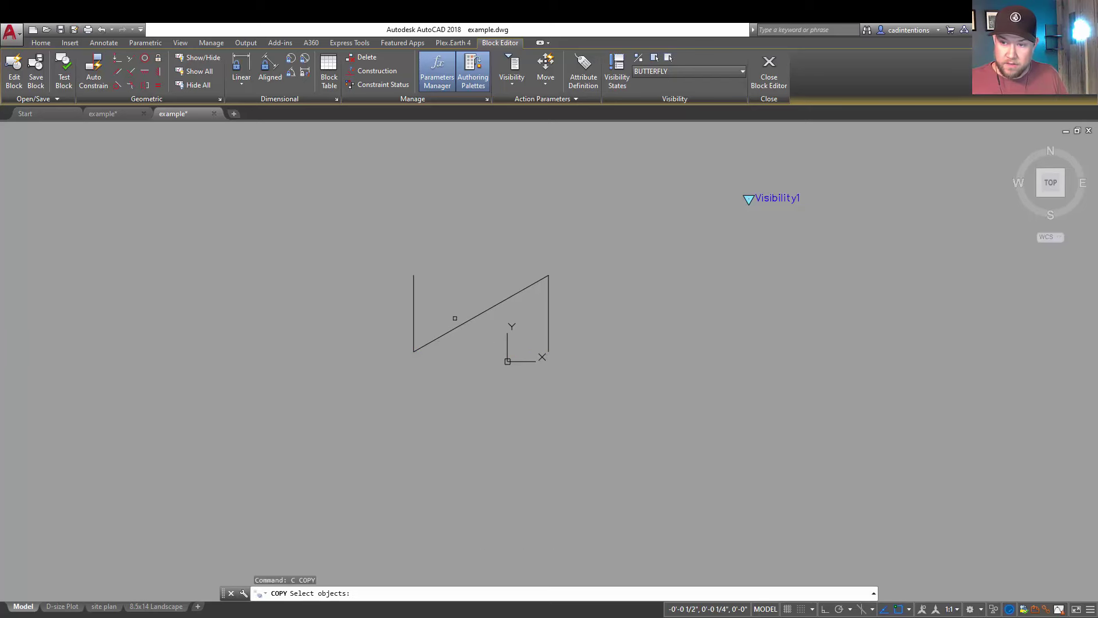
type("c")
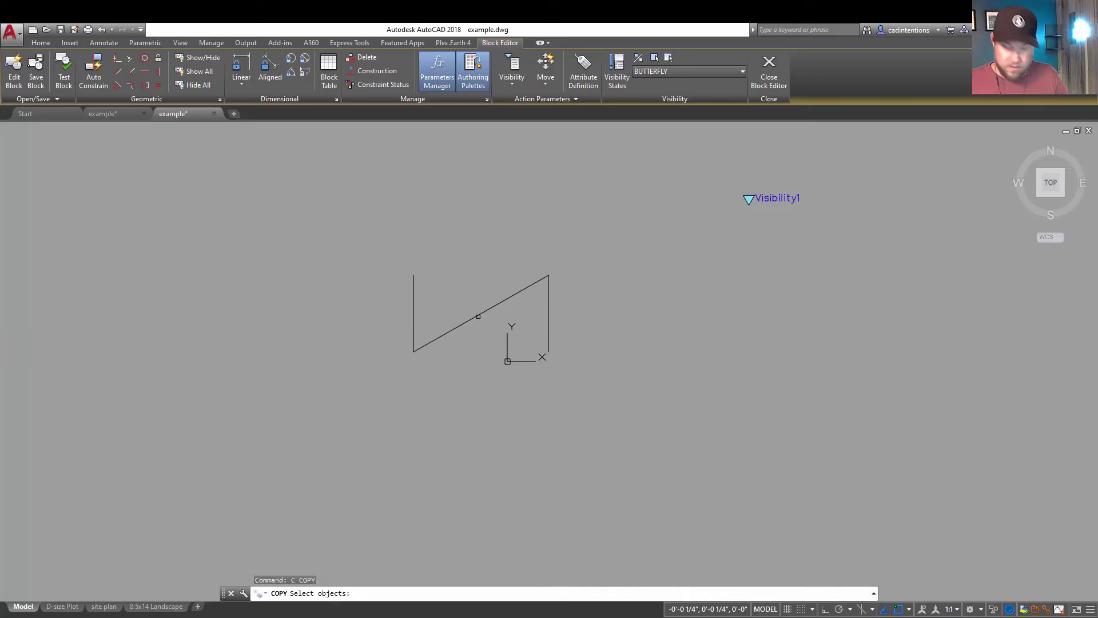
key("Escape")
key("Escape")
type("ci")
key("Return")
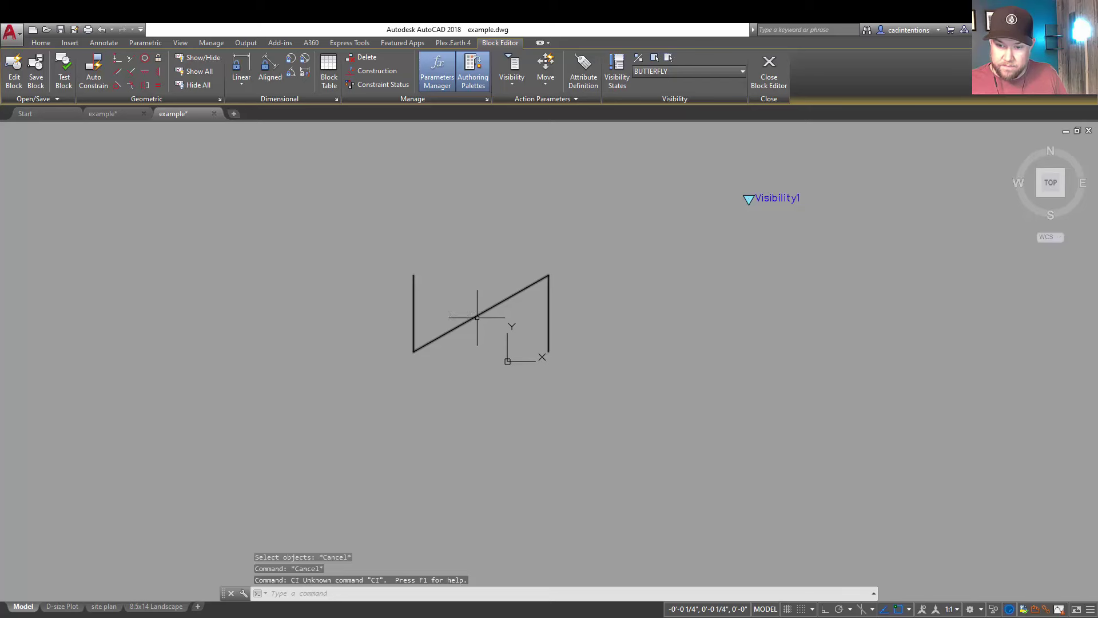
type("c")
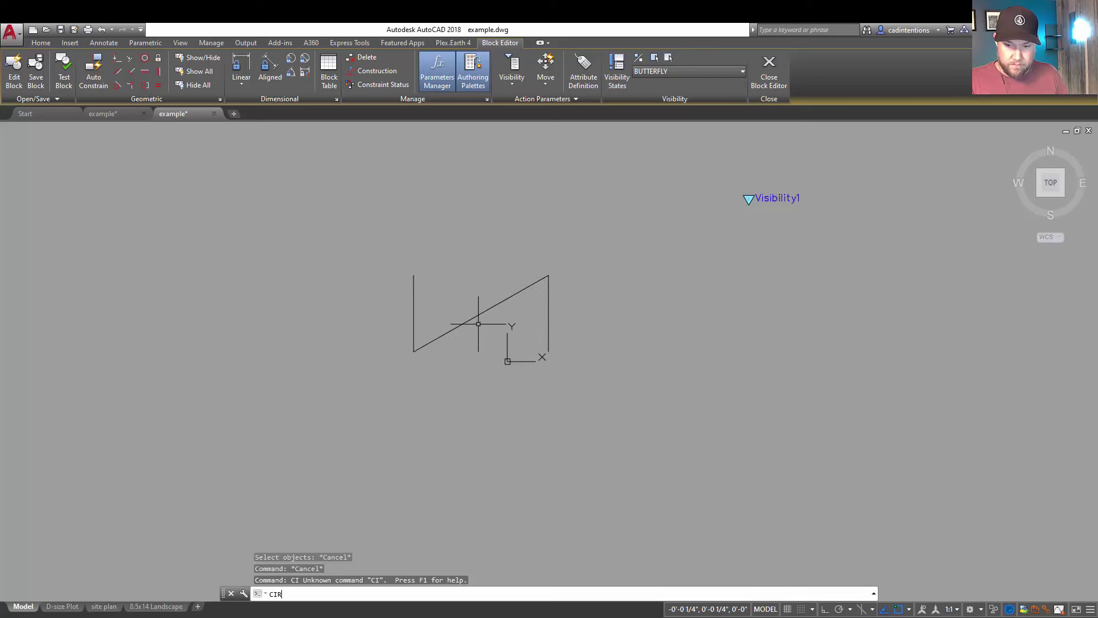
type("ir")
key("Return")
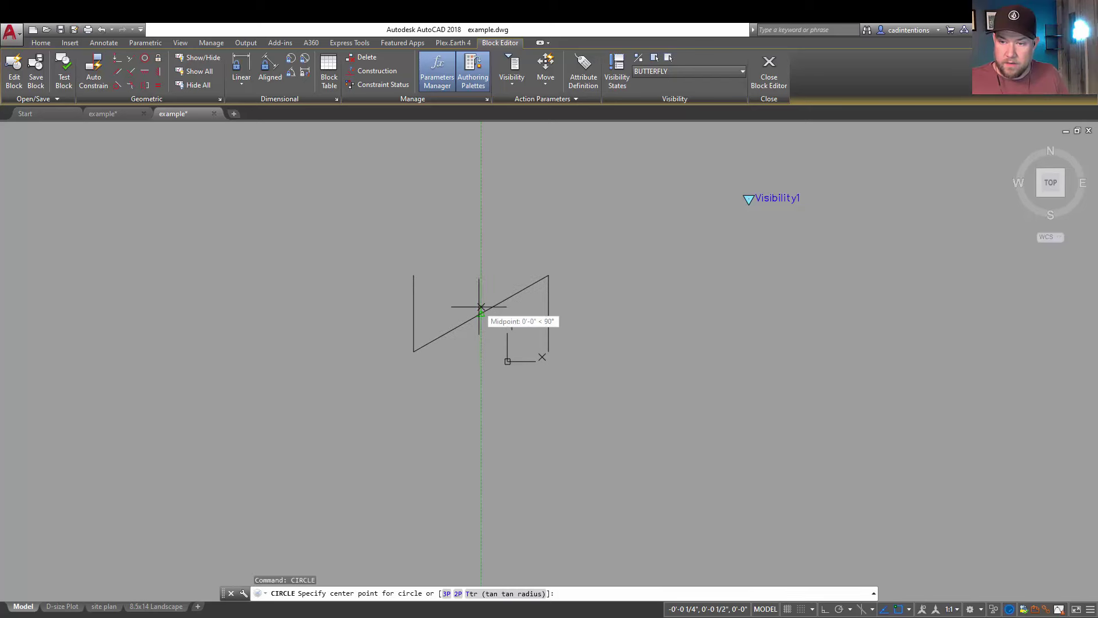
left_click(481, 309)
scroll(483, 316, "up", 3)
key("F3")
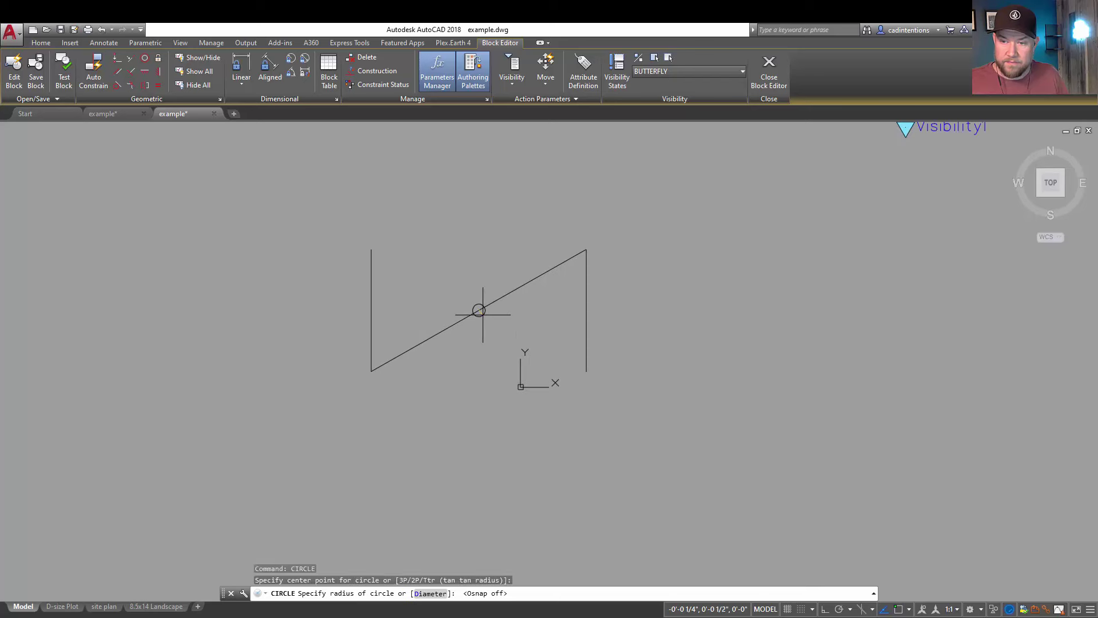
key("Escape")
key("Escape")
- Move the whole butterfly symbol from the diagonal's midpoint to 0,0,0
scroll(483, 312, "down", 4)
left_click(576, 324)
left_click(412, 290)
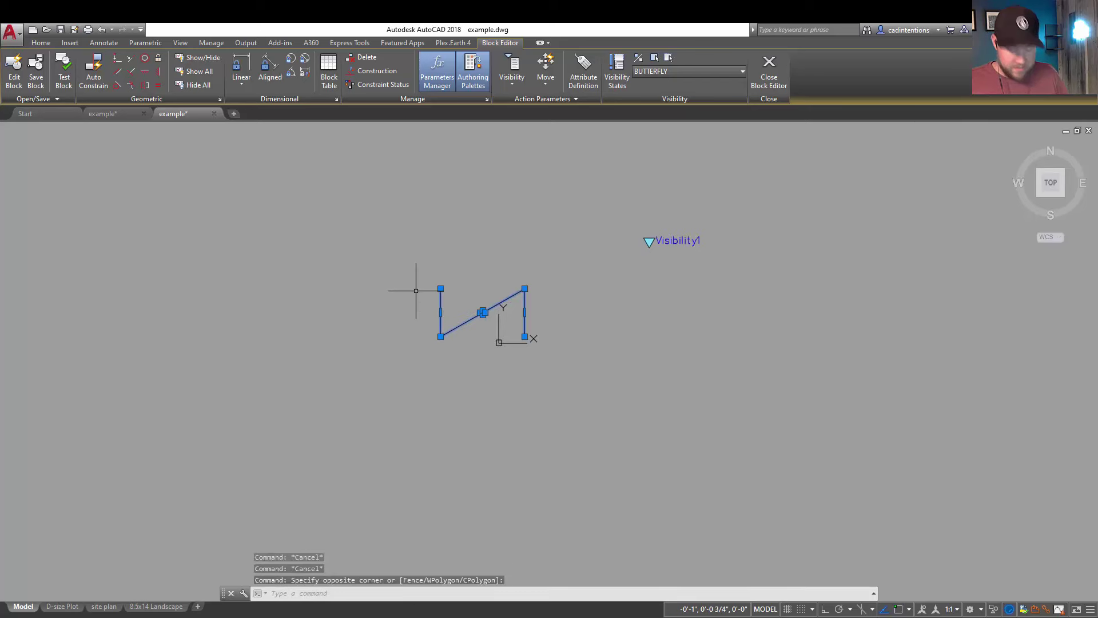
type("m")
key("Return")
scroll(481, 304, "up", 3)
key("F3")
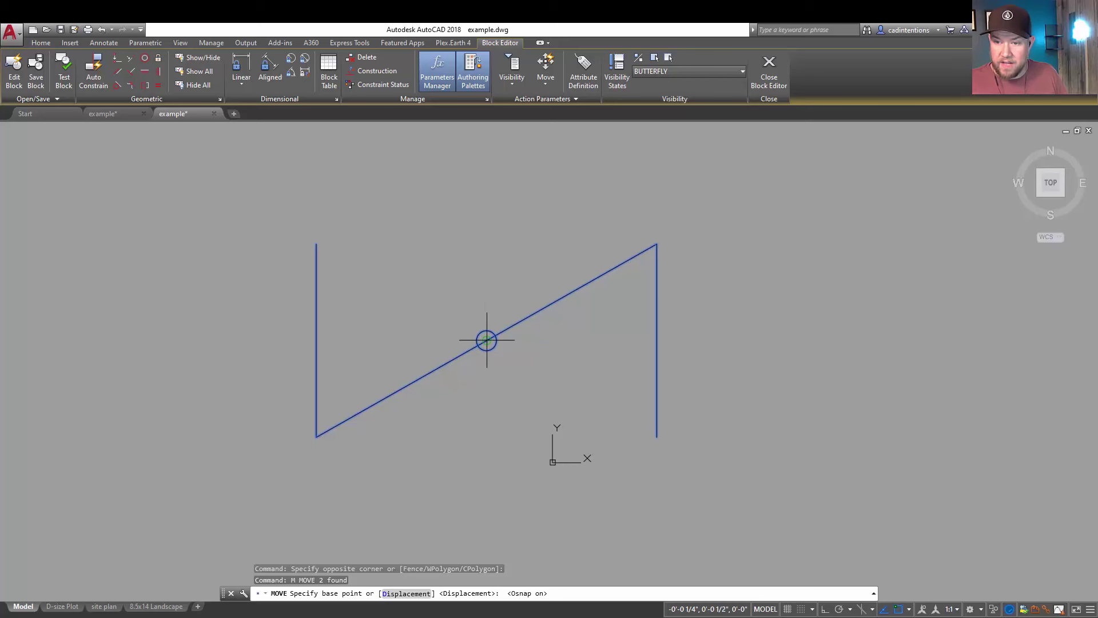
left_click(487, 340)
type("0,0")
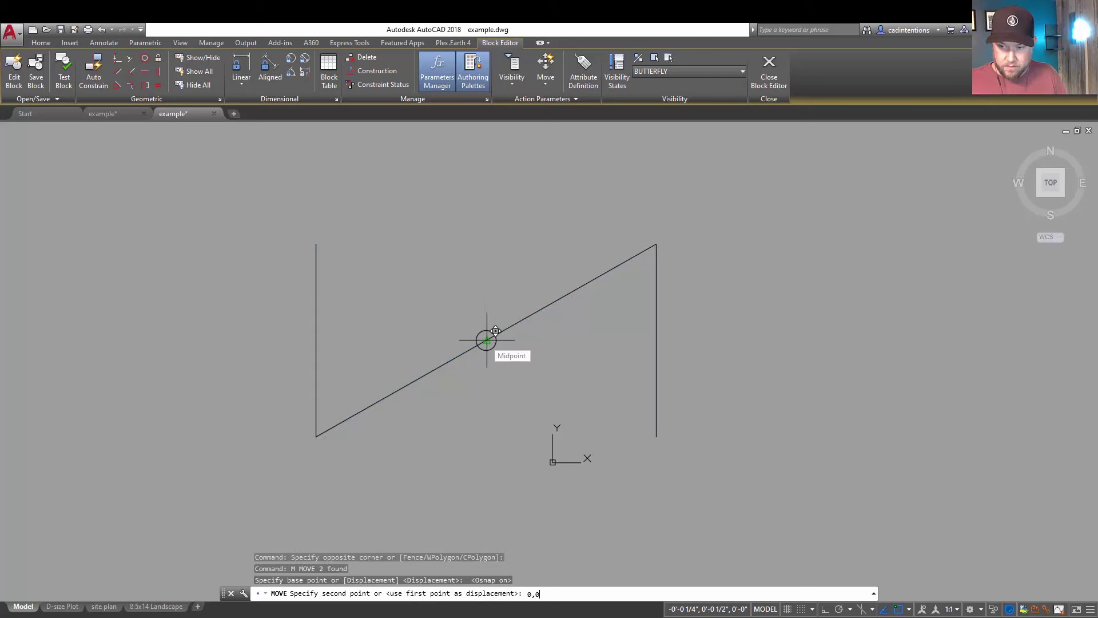
type(",0")
key("Return")
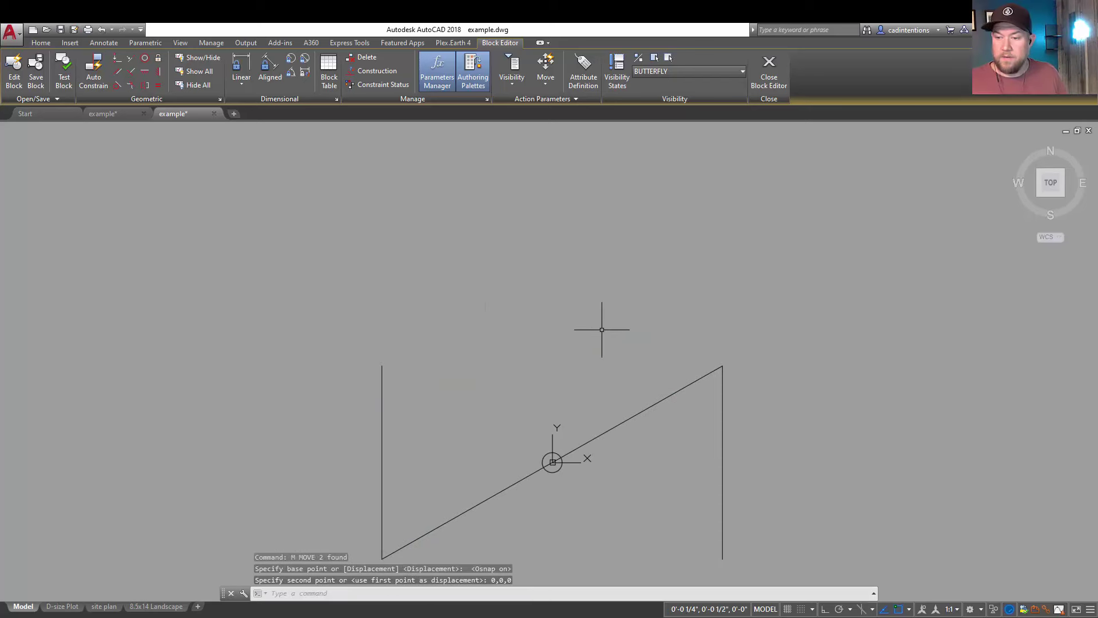
scroll(601, 332, "down", 6)
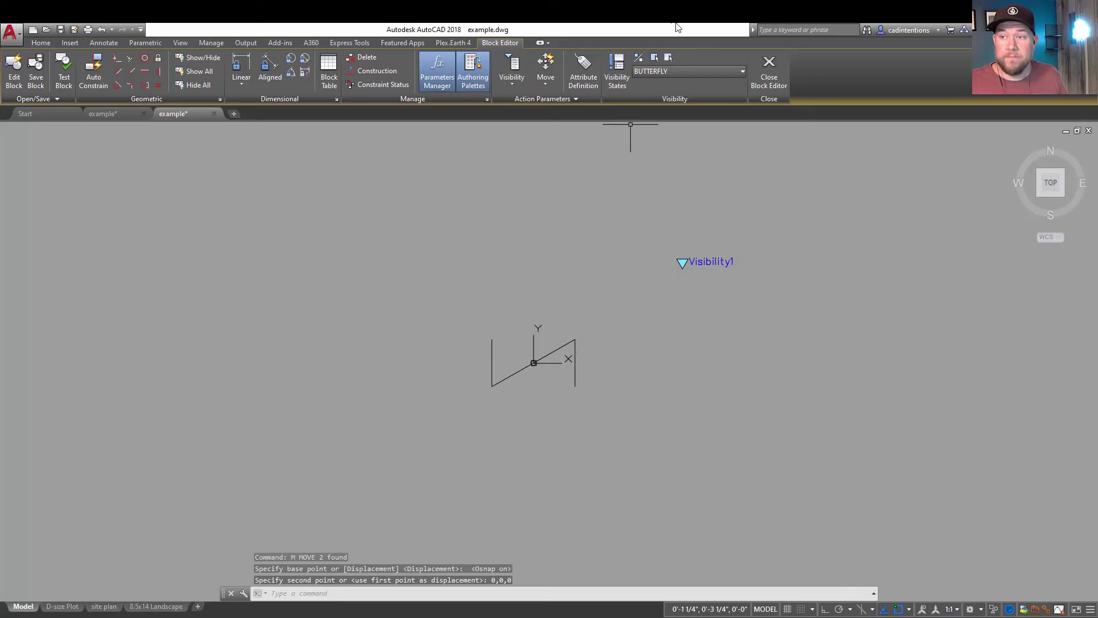
- Preview the CLOSED VALVE, OPEN VALVE and BUTTERFLY states, then close the Block Editor saving changes
left_click(670, 71)
left_click(654, 99)
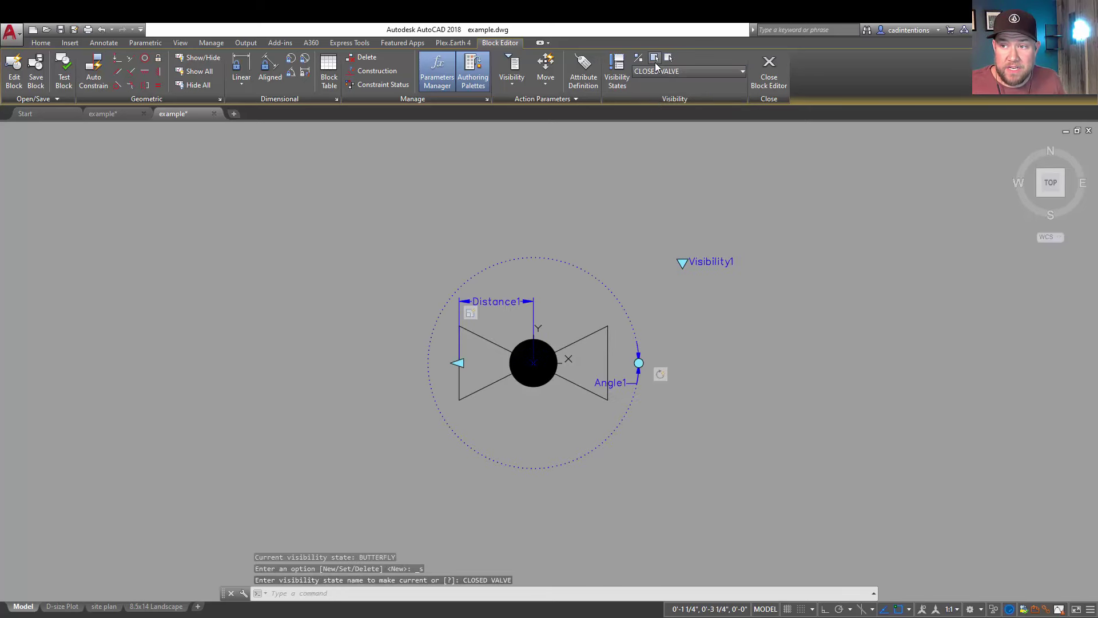
left_click(655, 72)
left_click(660, 85)
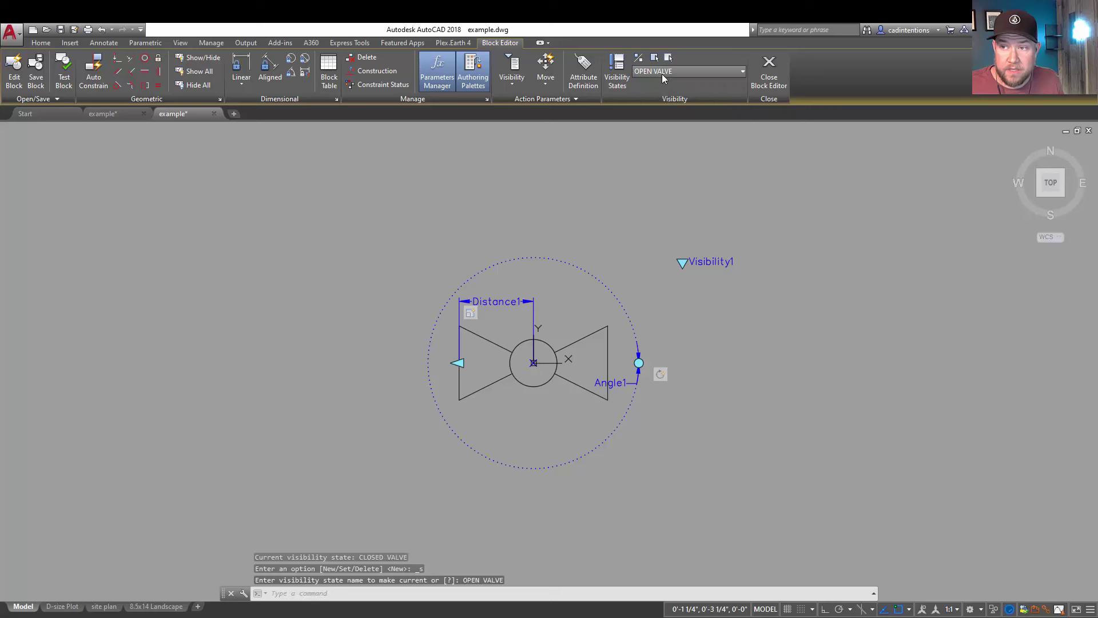
left_click(661, 73)
left_click(659, 109)
left_click(664, 72)
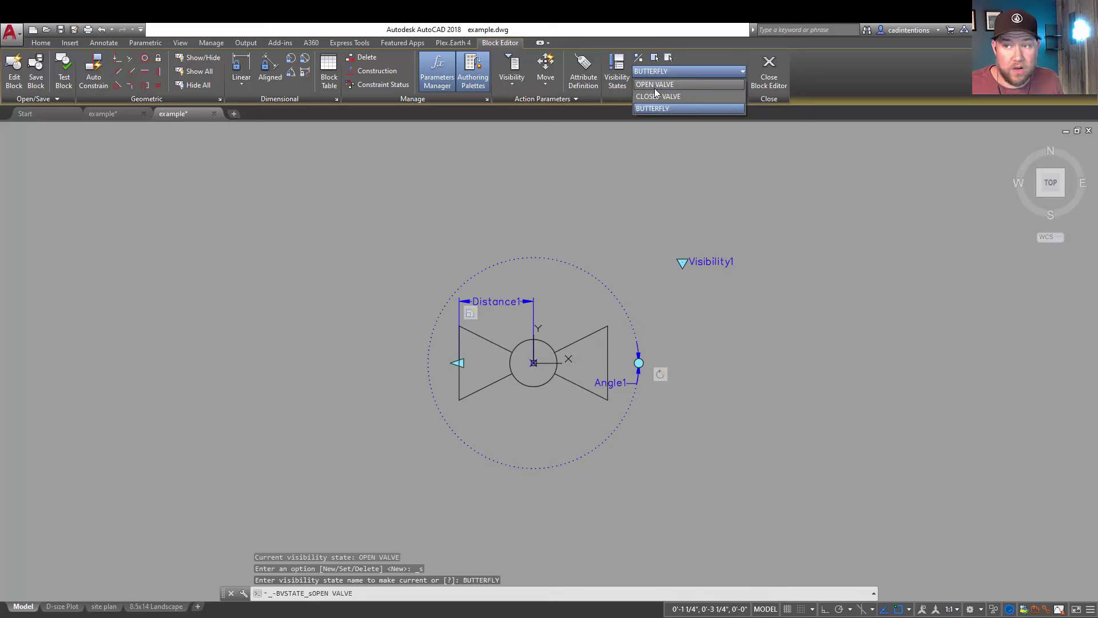
left_click(655, 93)
left_click(653, 72)
left_click(650, 85)
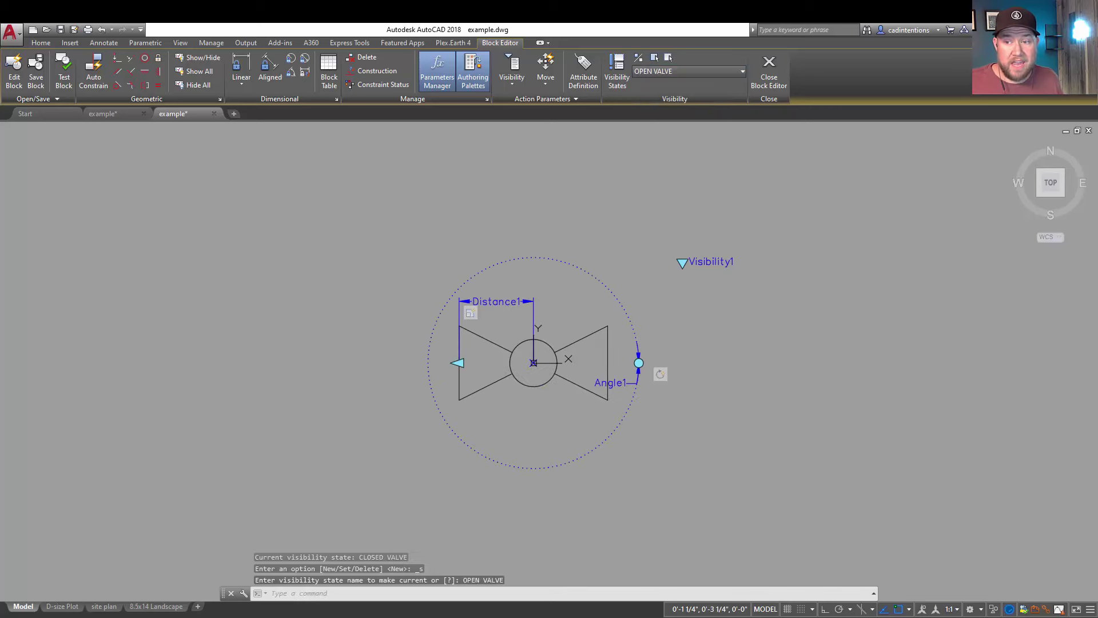
left_click(650, 71)
left_click(656, 109)
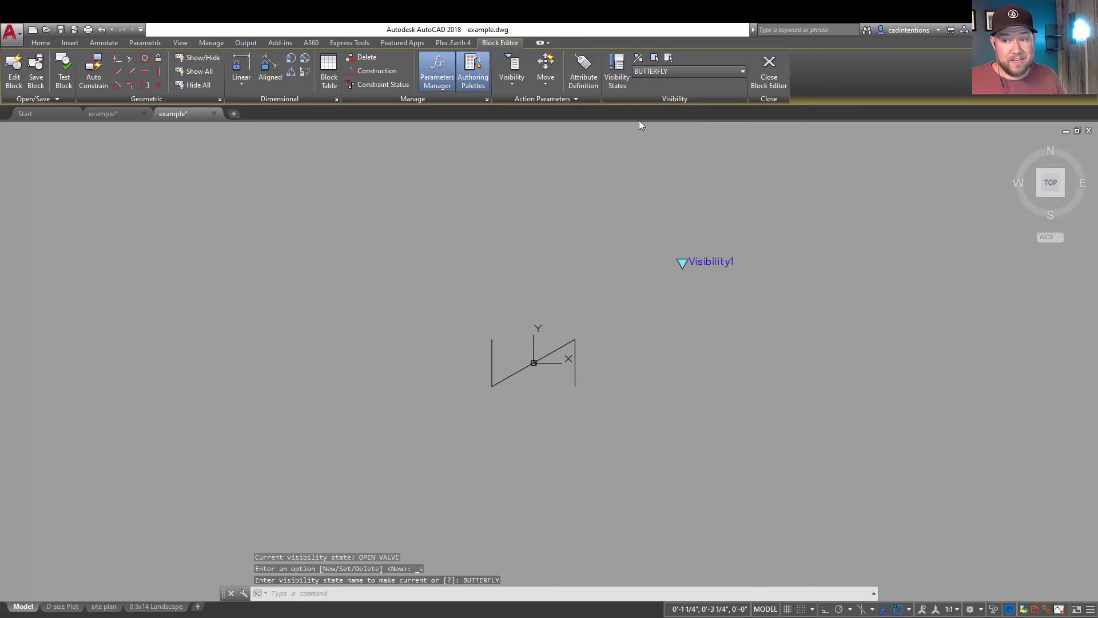
left_click(769, 72)
left_click(509, 314)
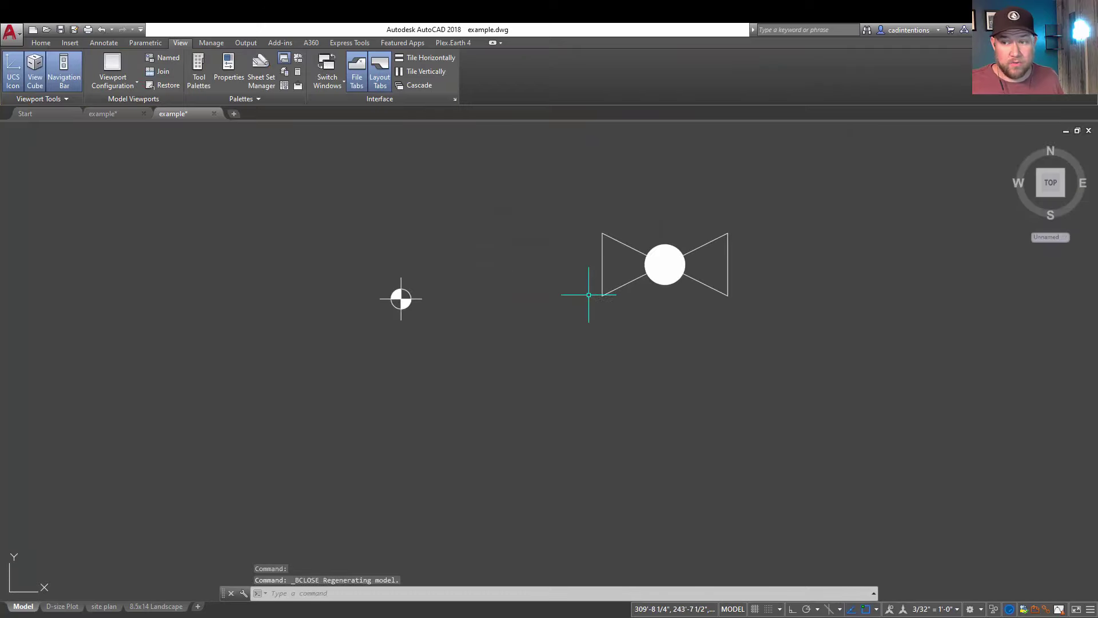
- Set the placed valve block's visibility to BUTTERFLY and check it
left_click(720, 227)
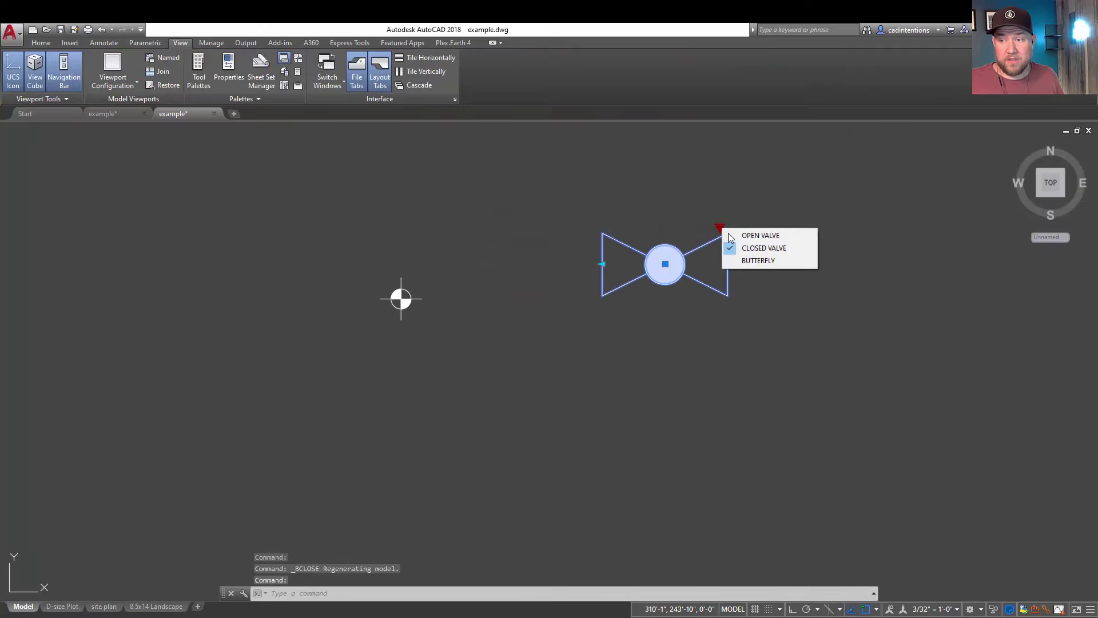
left_click(743, 235)
left_click(720, 231)
left_click(712, 228)
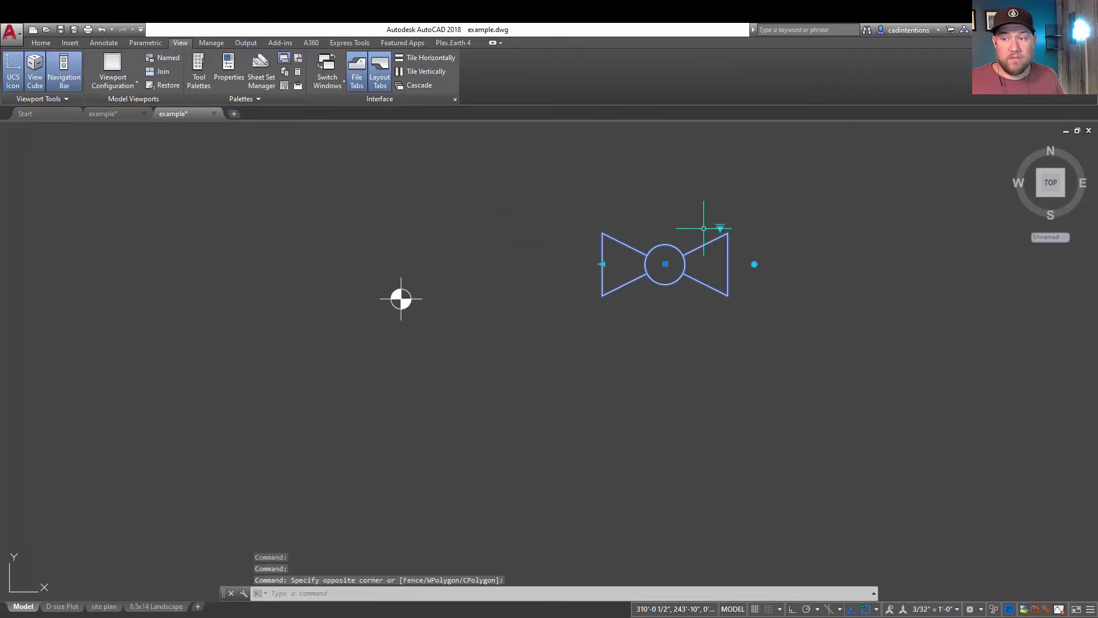
left_click(721, 227)
left_click(748, 257)
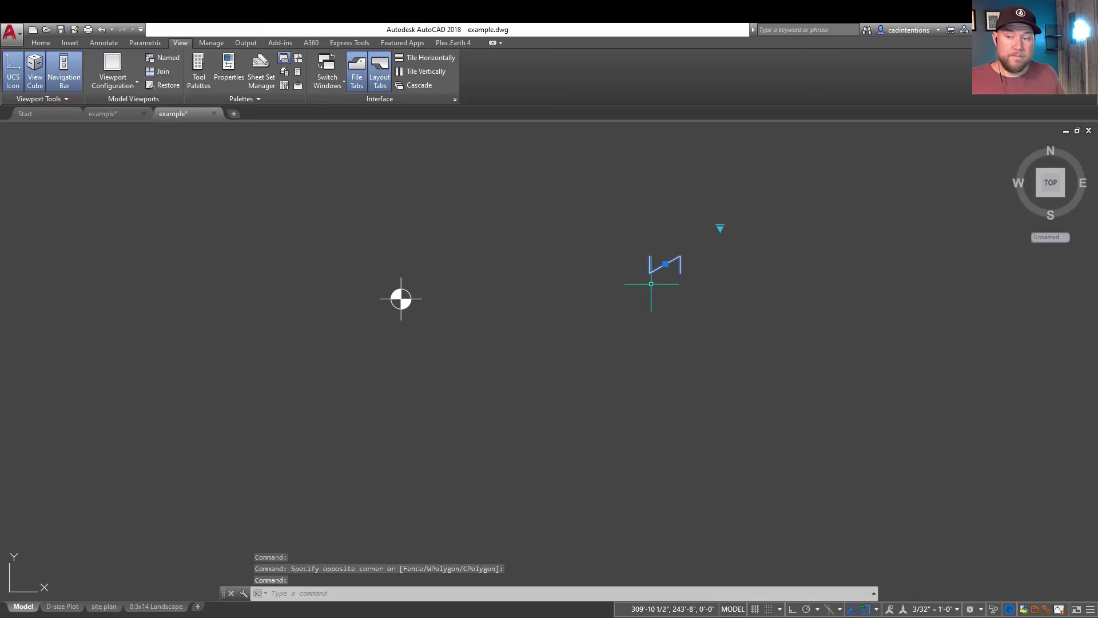
key("Escape")
key("Escape")
key("Escape")
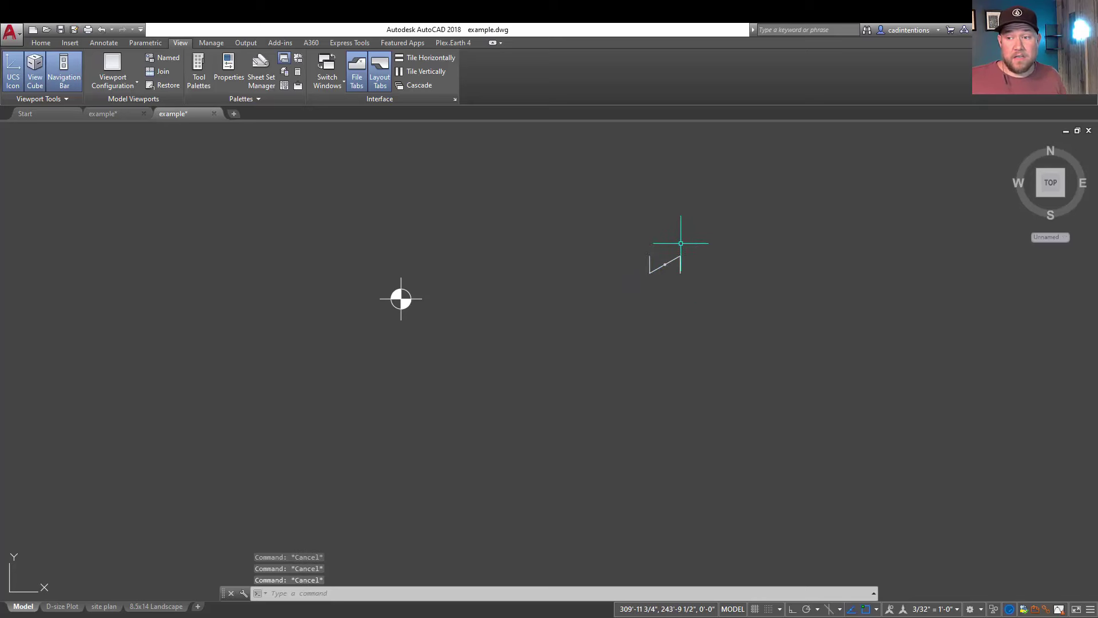
left_click(664, 267)
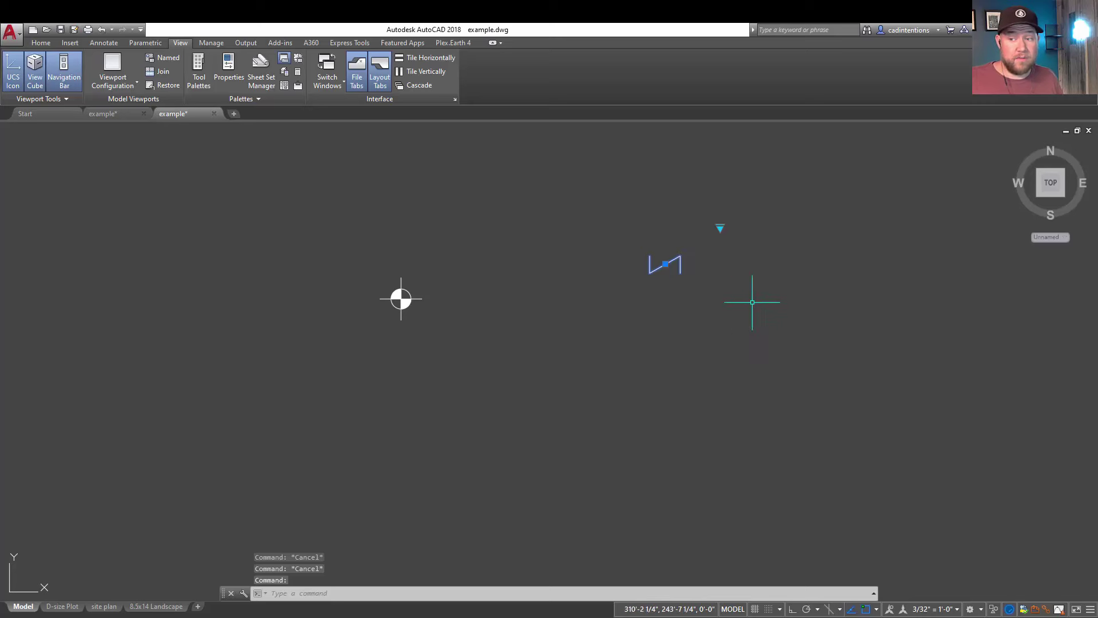